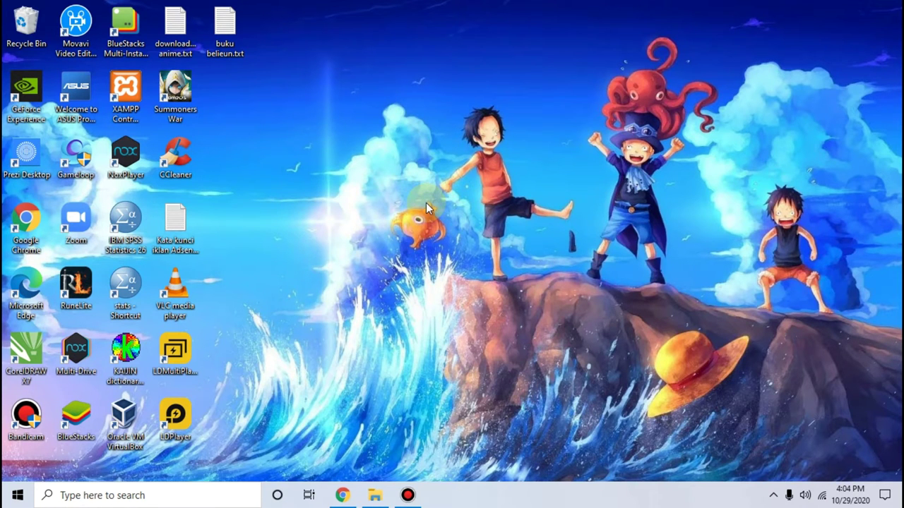
Bring up Chrome on the Neicy Tekno 'Cara Cepat Merubah Background' article tab.
{"action": "left_click", "coordinate": [342, 495]}
{"action": "left_click", "coordinate": [80, 6]}
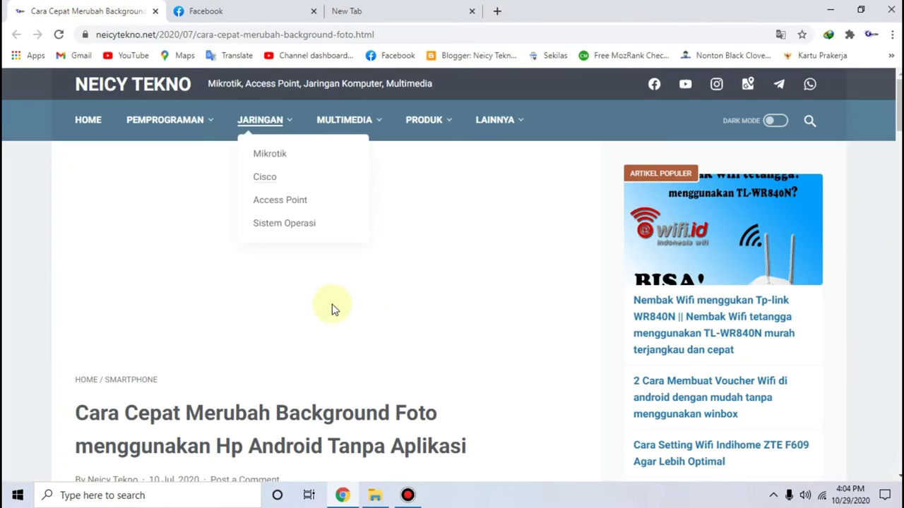
Highlight 'Background Foto' and 'Hp Android' in the article's title.
{"action": "scroll", "coordinate": [333, 305], "scroll_direction": "down", "scroll_amount": 2}
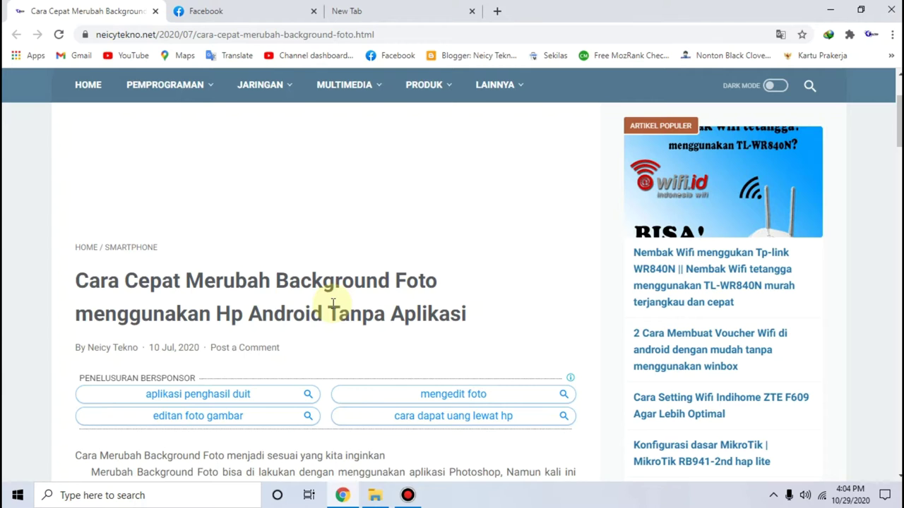
{"action": "left_click_drag", "start_coordinate": [285, 282], "coordinate": [437, 281]}
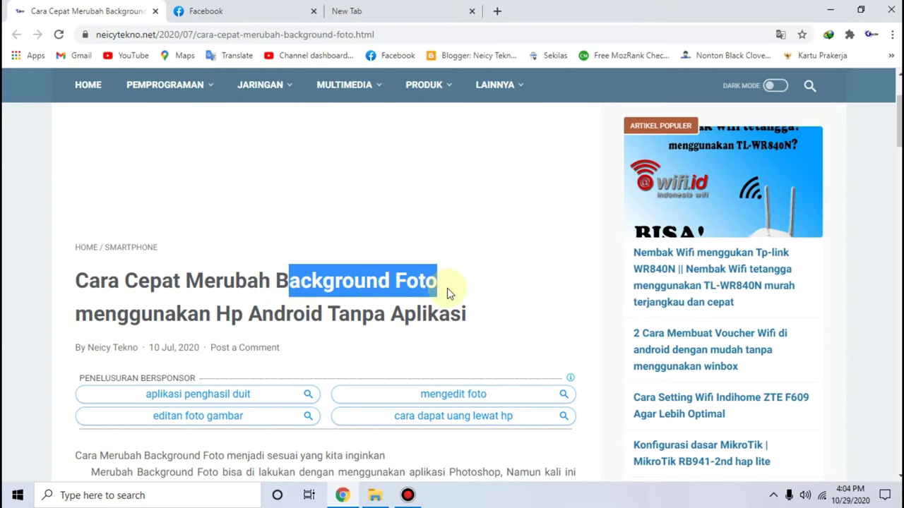
{"action": "left_click_drag", "start_coordinate": [229, 319], "coordinate": [305, 324]}
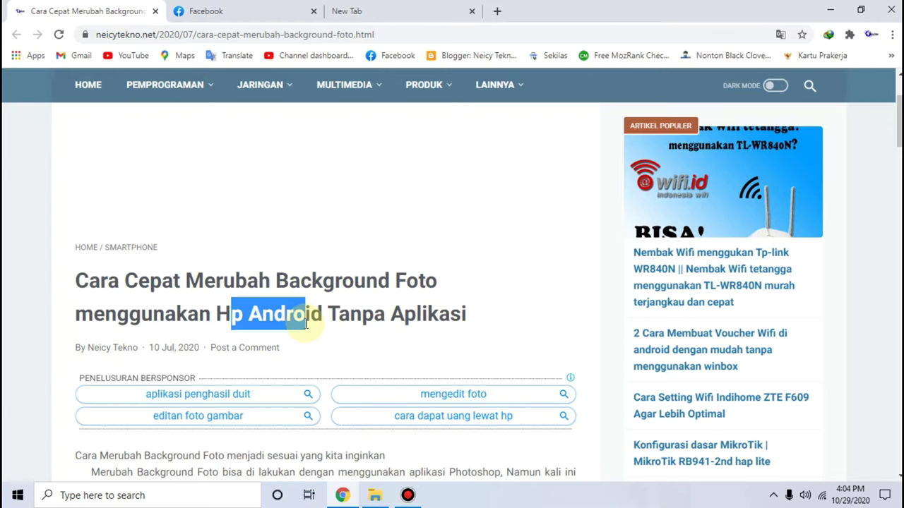
{"action": "left_click_drag", "start_coordinate": [338, 319], "coordinate": [373, 319]}
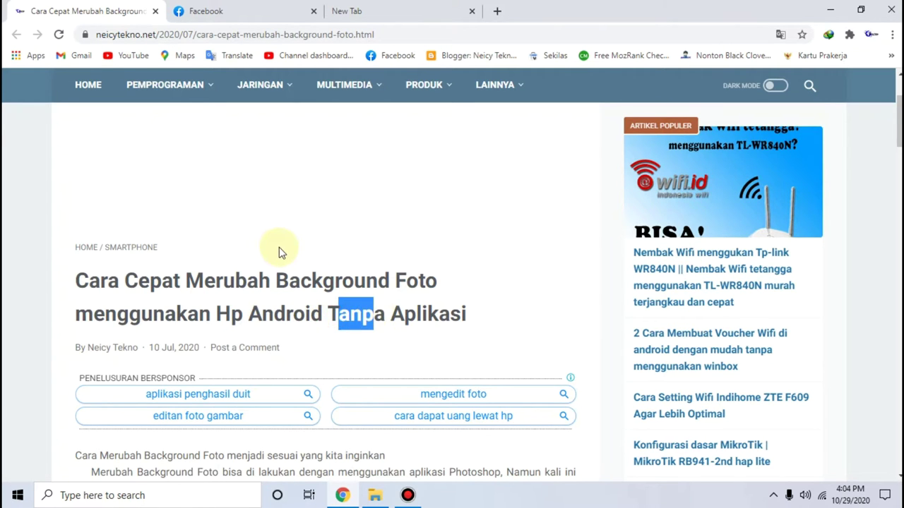
Find the 'Kunjungi Website remove.bg' step in the list, then go to the empty New Tab.
{"action": "scroll", "coordinate": [253, 245], "scroll_direction": "up", "scroll_amount": 2}
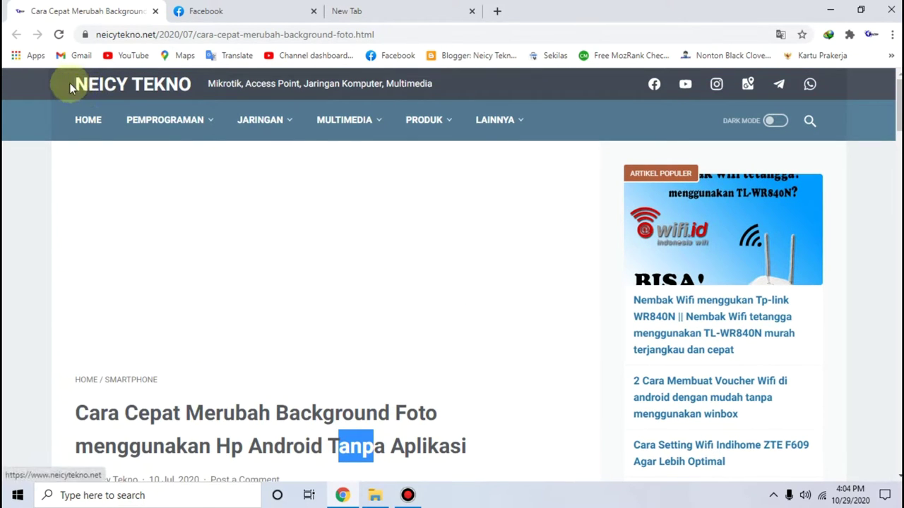
{"action": "scroll", "coordinate": [306, 186], "scroll_direction": "down", "scroll_amount": 3}
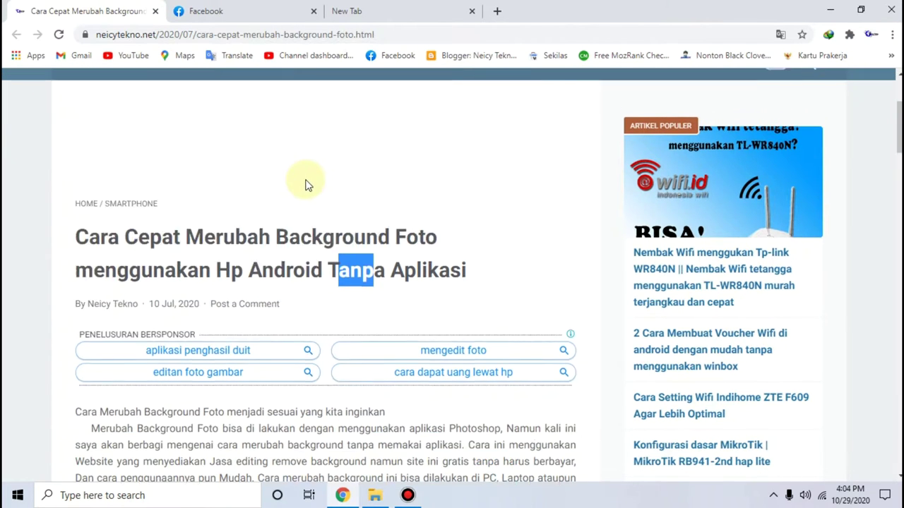
{"action": "scroll", "coordinate": [338, 204], "scroll_direction": "down", "scroll_amount": 4}
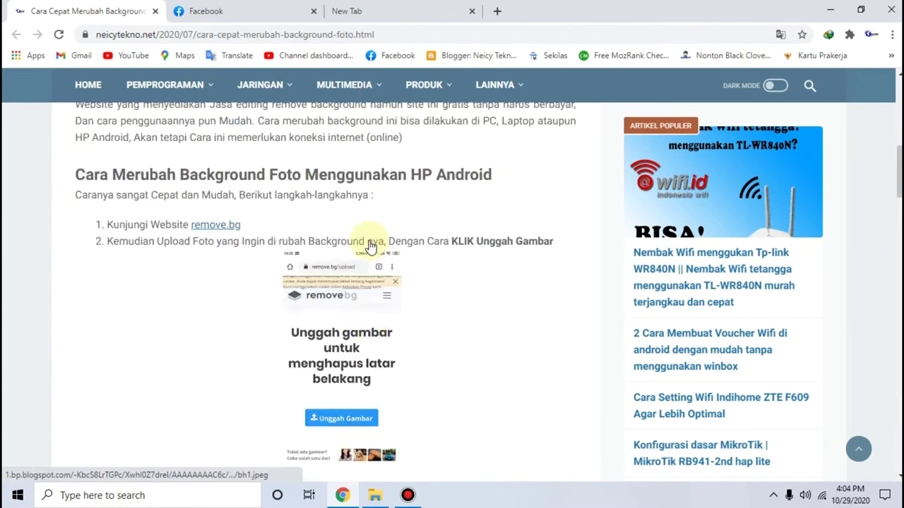
{"action": "scroll", "coordinate": [369, 247], "scroll_direction": "up", "scroll_amount": 1}
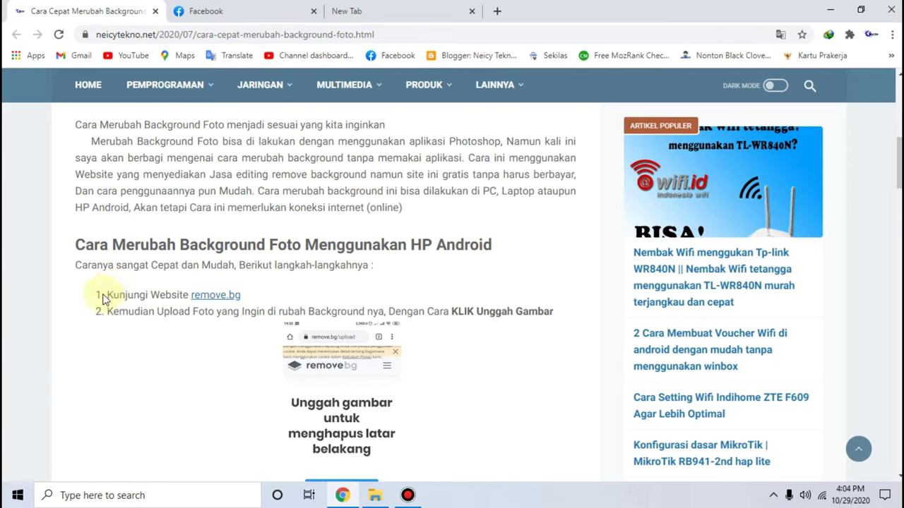
{"action": "left_click_drag", "start_coordinate": [108, 295], "coordinate": [294, 297]}
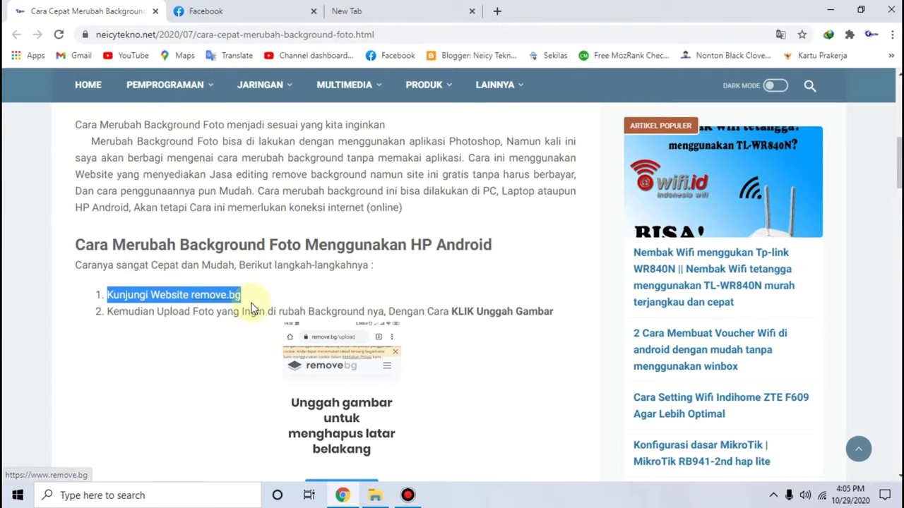
{"action": "left_click", "coordinate": [293, 295]}
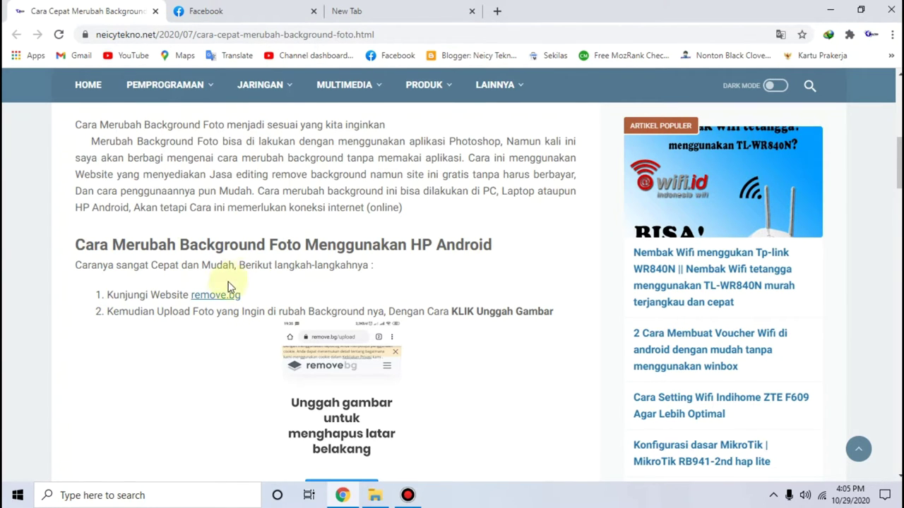
{"action": "left_click", "coordinate": [443, 12]}
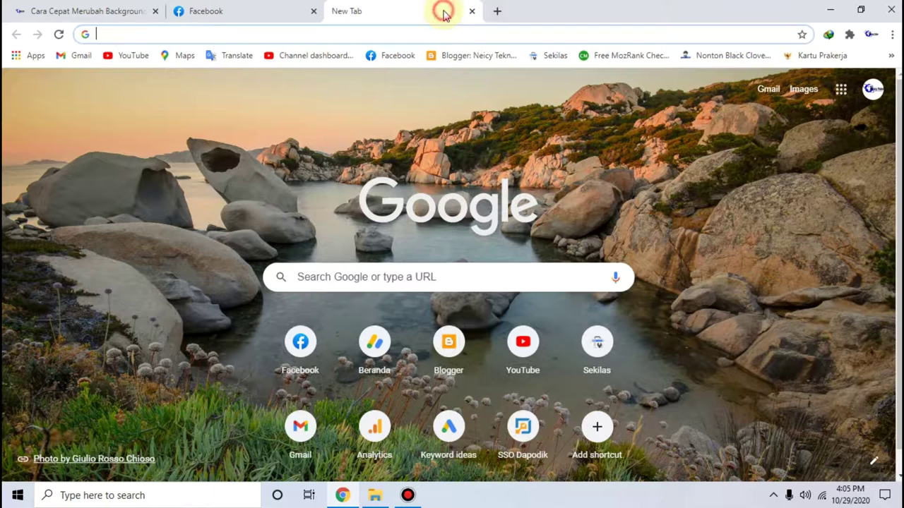
Load remove.bg from the new tab's address bar.
{"action": "type", "text": "rem"}
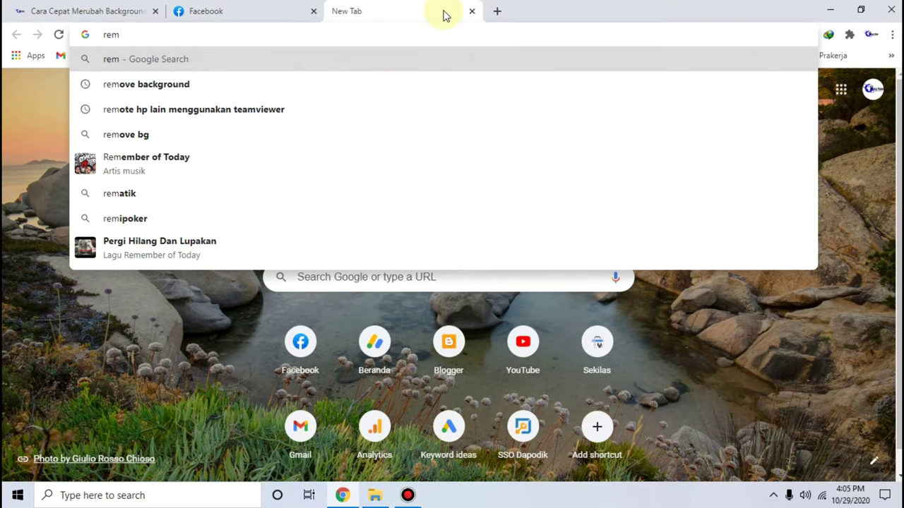
{"action": "type", "text": "ove."}
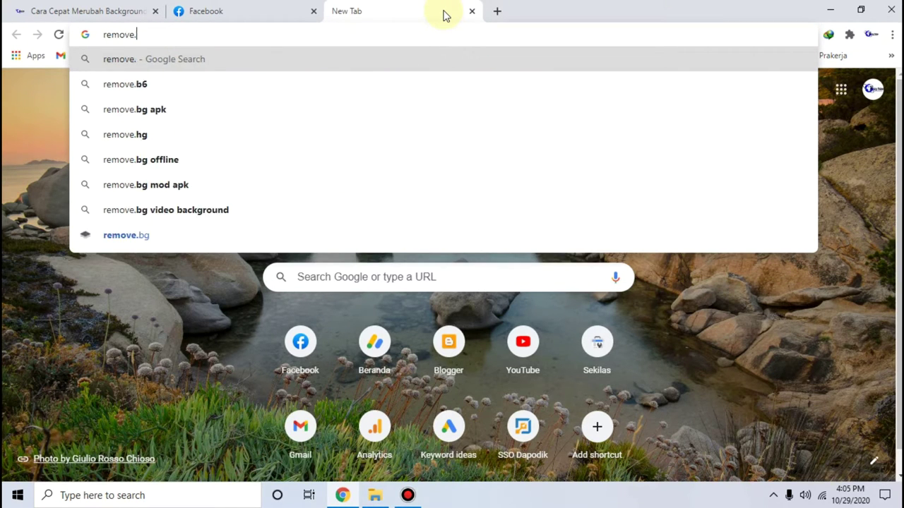
{"action": "type", "text": "bg"}
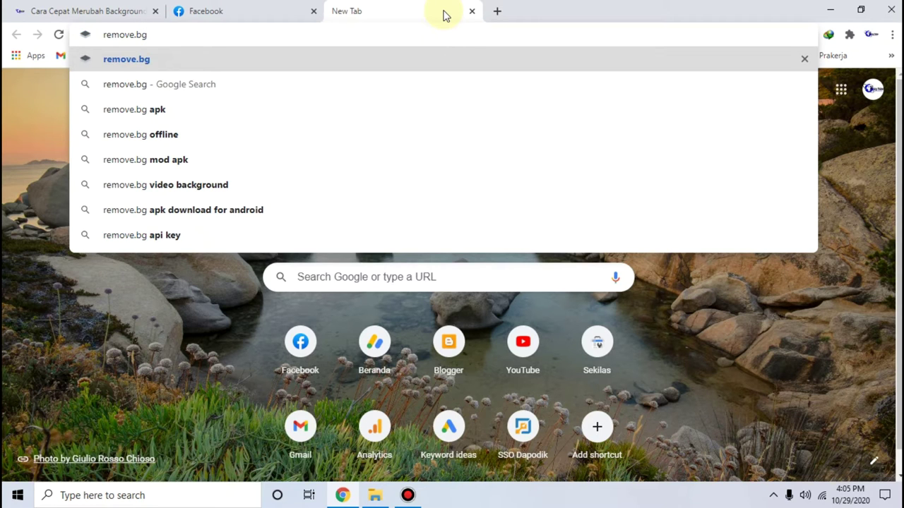
{"action": "key", "text": "Return"}
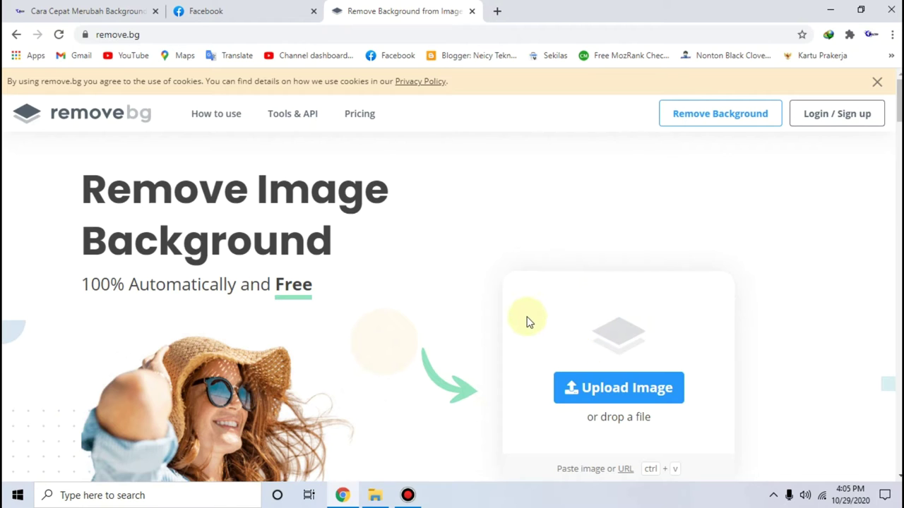
Upload the anime doctor JPG from the Pictures folder through Upload Image.
{"action": "scroll", "coordinate": [533, 321], "scroll_direction": "down", "scroll_amount": 1}
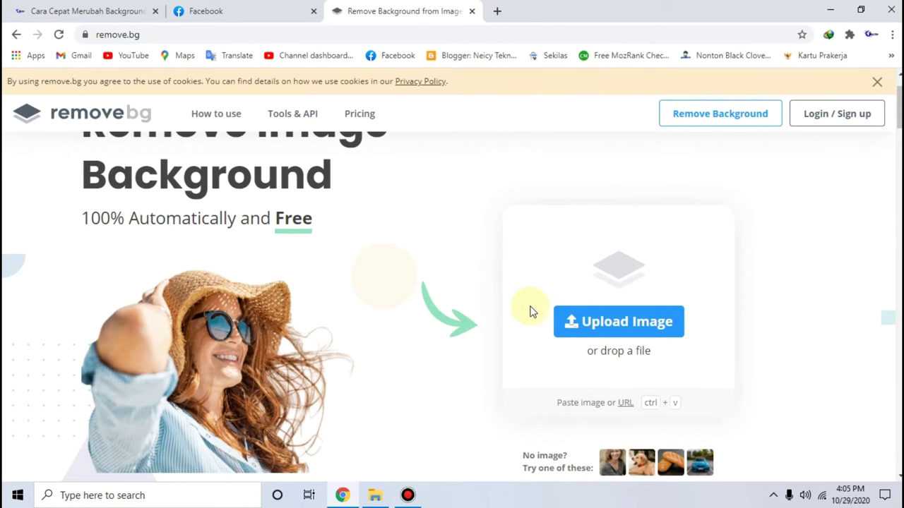
{"action": "scroll", "coordinate": [463, 260], "scroll_direction": "down", "scroll_amount": 2}
{"action": "scroll", "coordinate": [536, 282], "scroll_direction": "up", "scroll_amount": 2}
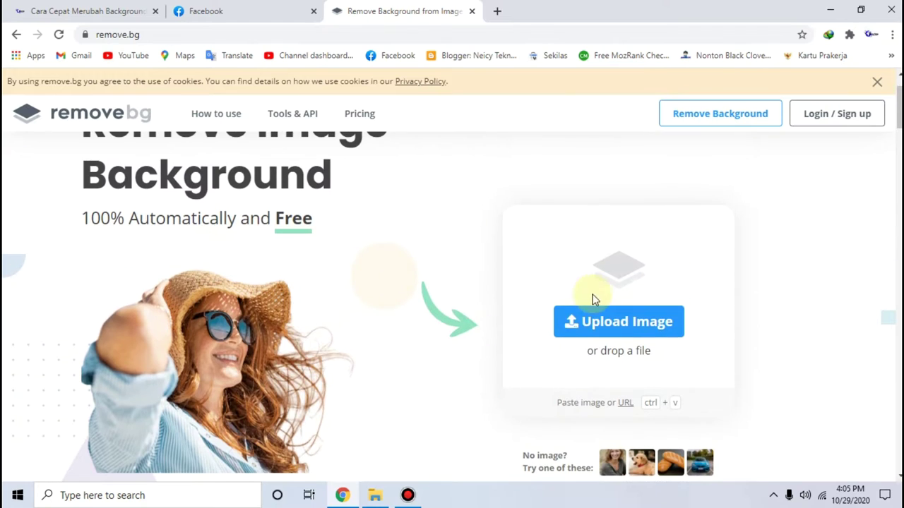
{"action": "left_click", "coordinate": [625, 324]}
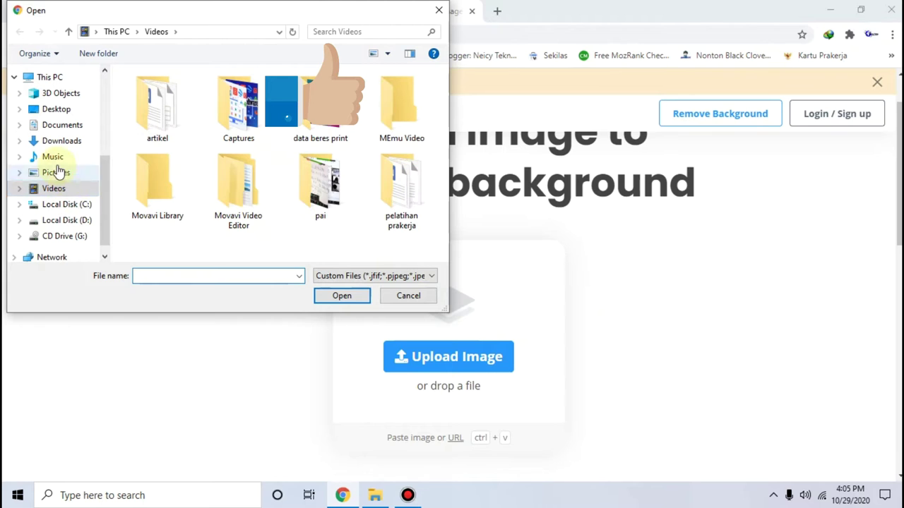
{"action": "left_click", "coordinate": [53, 157]}
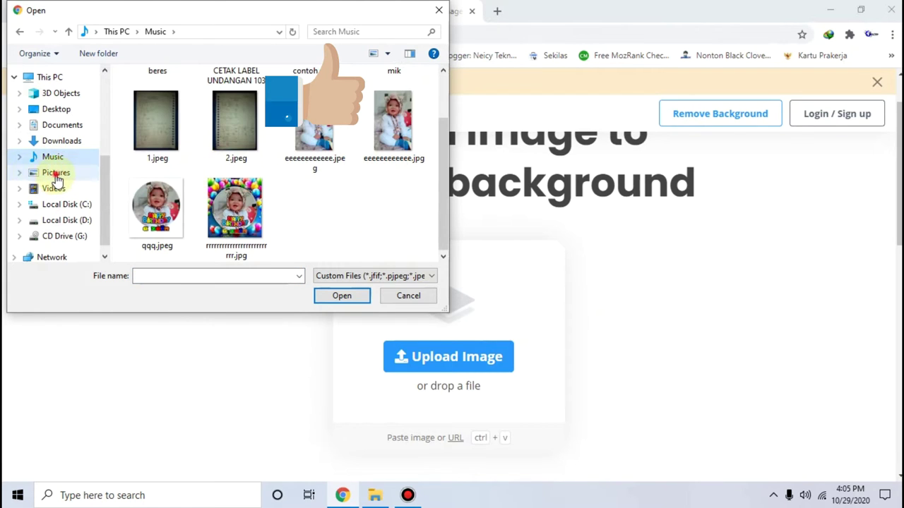
{"action": "left_click", "coordinate": [56, 173]}
{"action": "scroll", "coordinate": [293, 161], "scroll_direction": "down", "scroll_amount": 5}
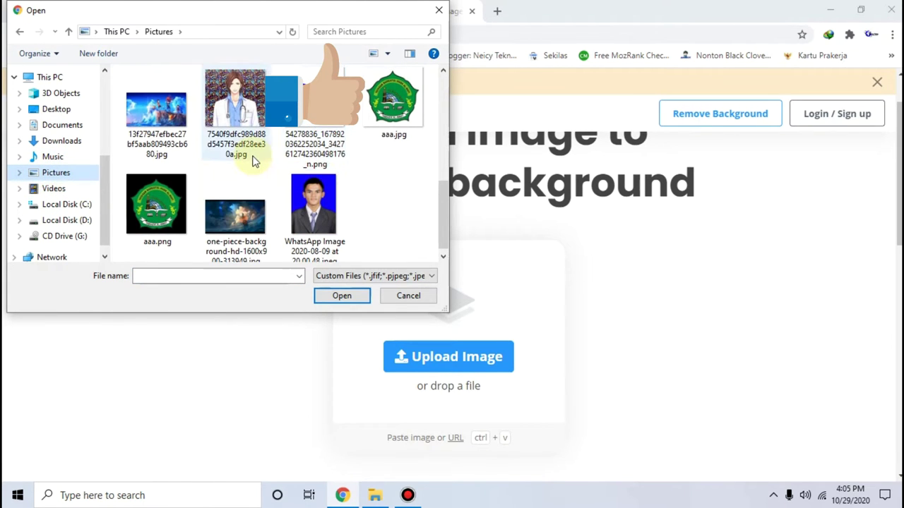
{"action": "scroll", "coordinate": [282, 194], "scroll_direction": "up", "scroll_amount": 2}
{"action": "left_click", "coordinate": [228, 187]}
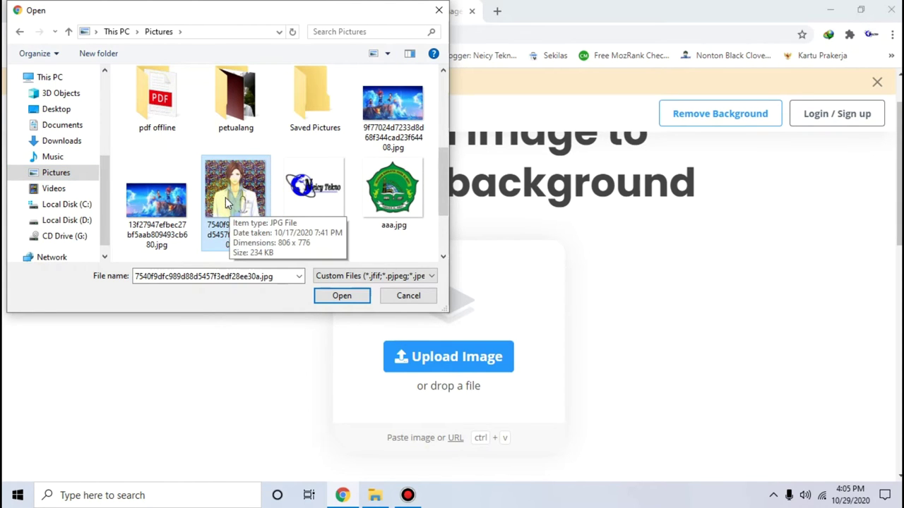
{"action": "left_click", "coordinate": [339, 296]}
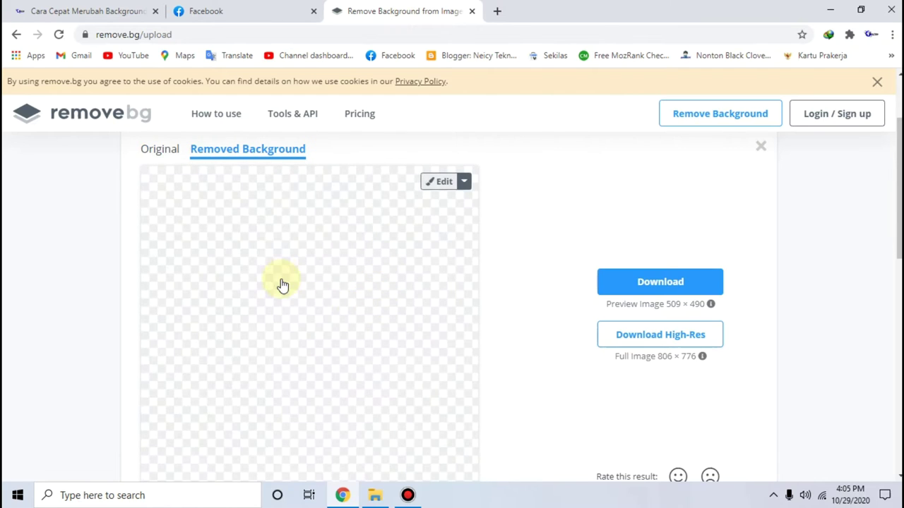
Check the cut-out doctor preview and open the editor's Background options.
{"action": "scroll", "coordinate": [339, 297], "scroll_direction": "down", "scroll_amount": 1}
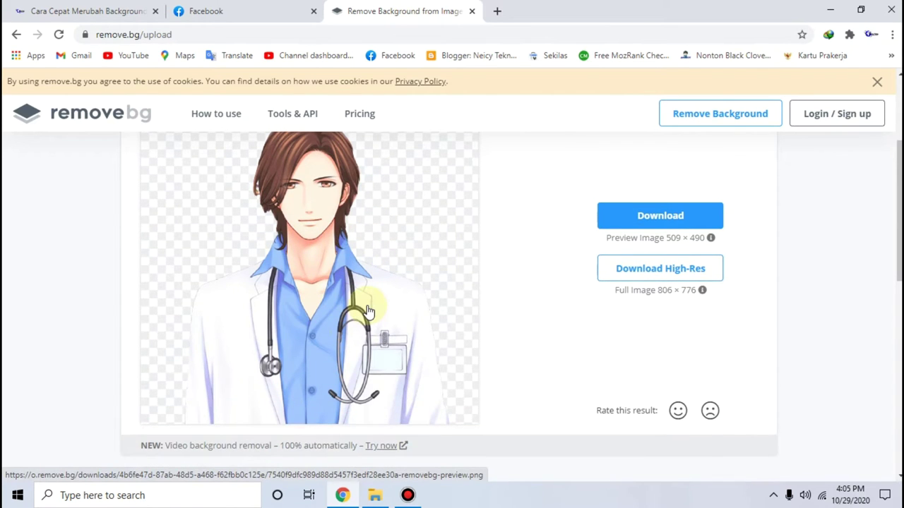
{"action": "scroll", "coordinate": [367, 311], "scroll_direction": "up", "scroll_amount": 1}
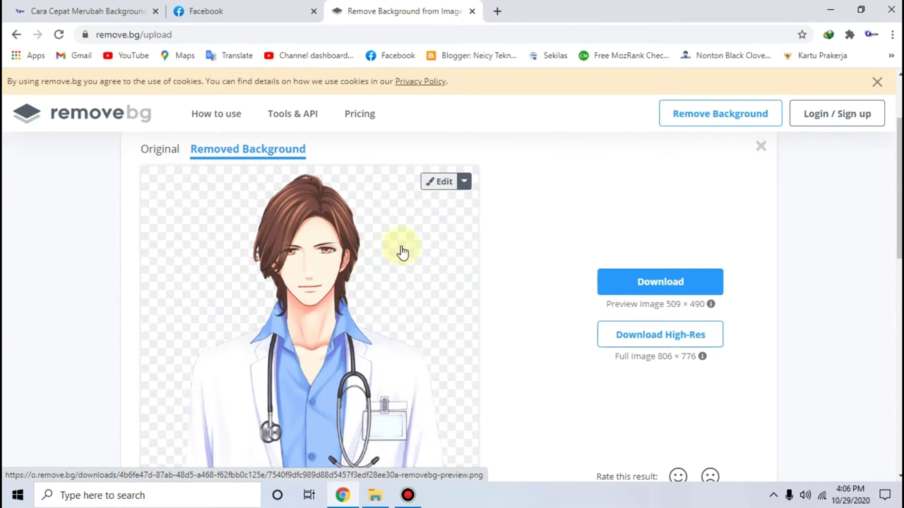
{"action": "left_click", "coordinate": [438, 182]}
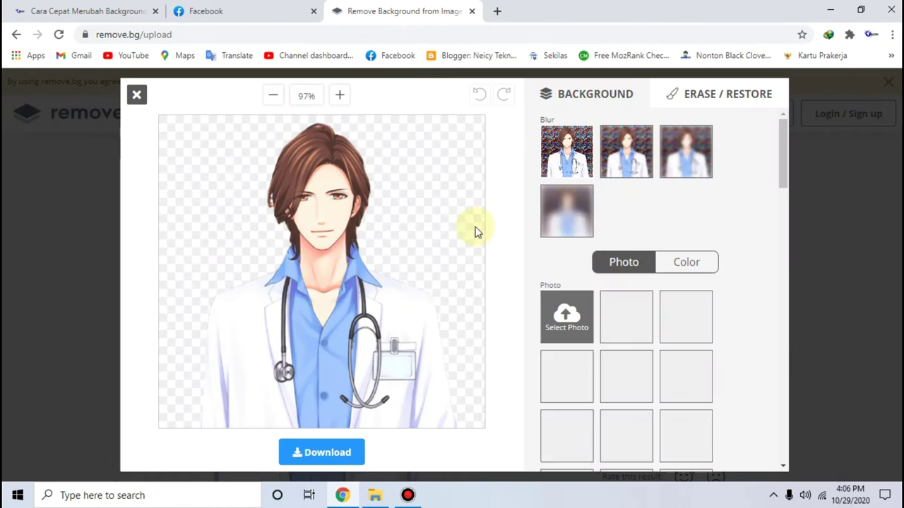
Try the red bokeh and another preset photo as the doctor's background.
{"action": "scroll", "coordinate": [597, 279], "scroll_direction": "down", "scroll_amount": 2}
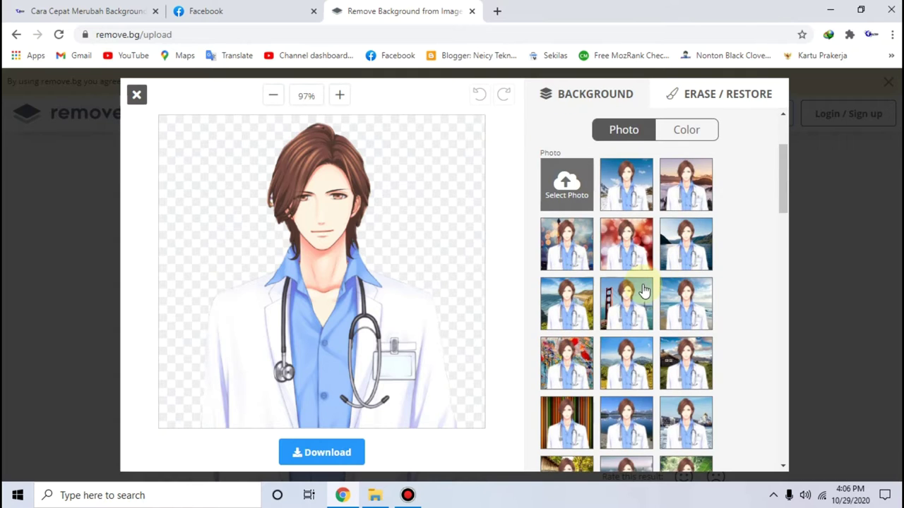
{"action": "left_click", "coordinate": [630, 247]}
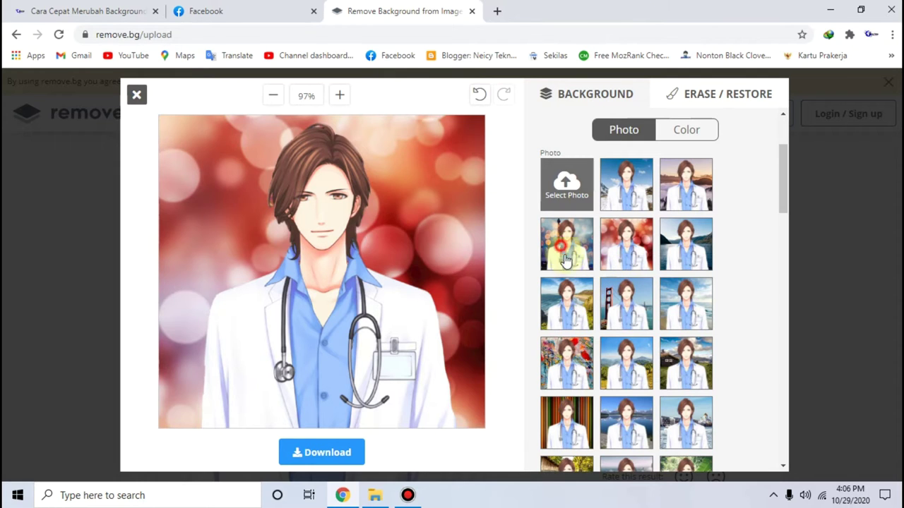
{"action": "left_click", "coordinate": [572, 304]}
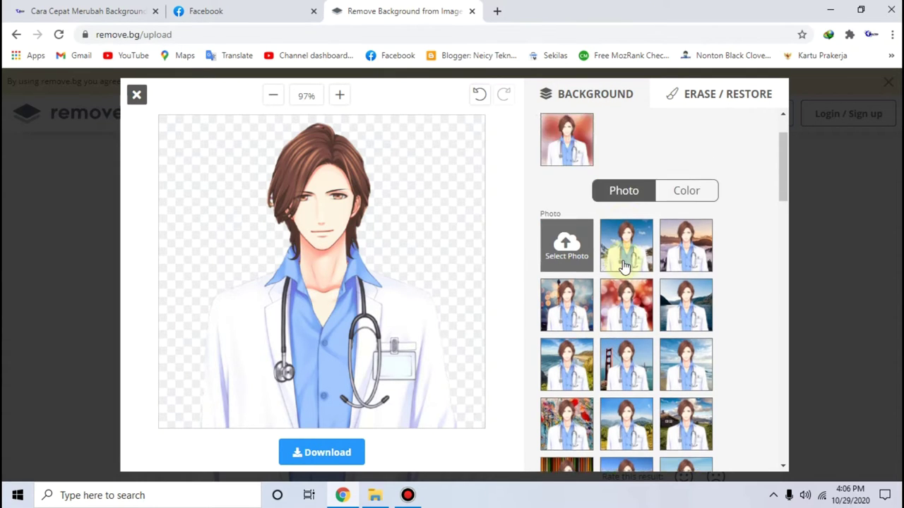
Use the anime ocean image from Pictures as a custom background photo.
{"action": "left_click", "coordinate": [563, 331]}
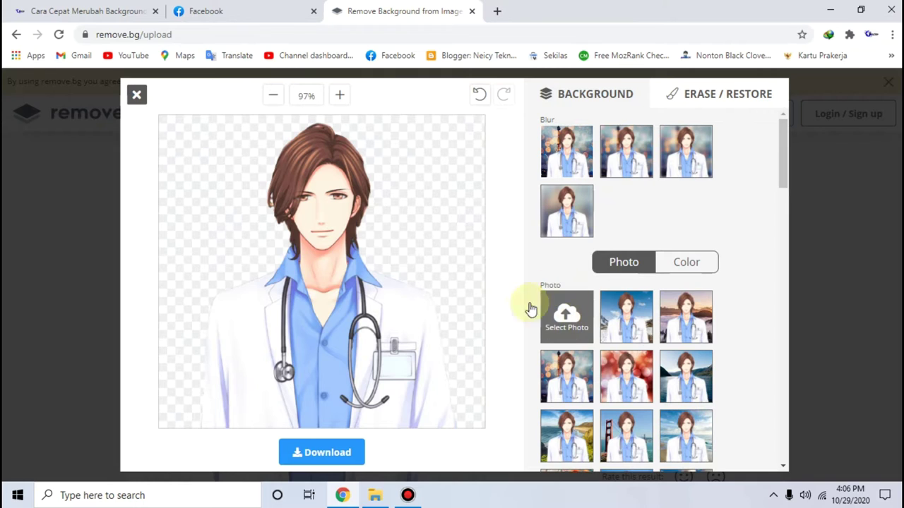
{"action": "left_click", "coordinate": [574, 314]}
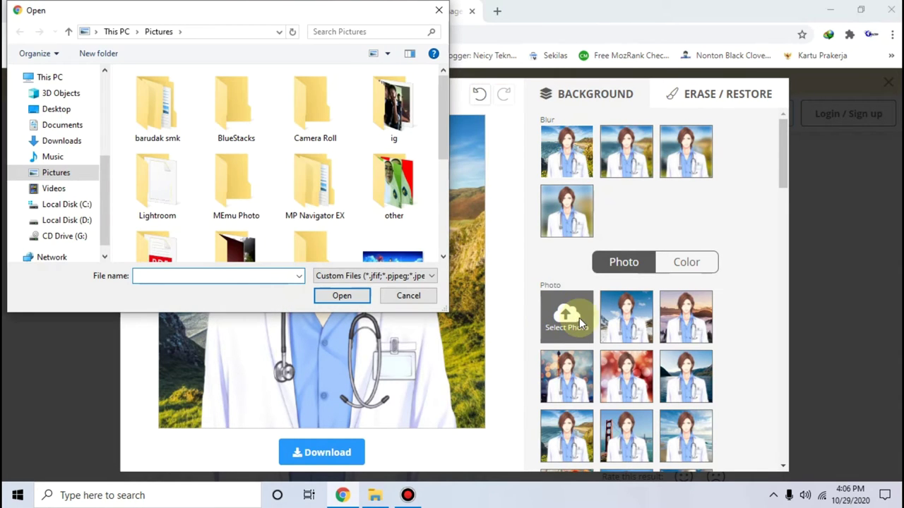
{"action": "scroll", "coordinate": [381, 190], "scroll_direction": "down", "scroll_amount": 1}
{"action": "left_click", "coordinate": [399, 211]}
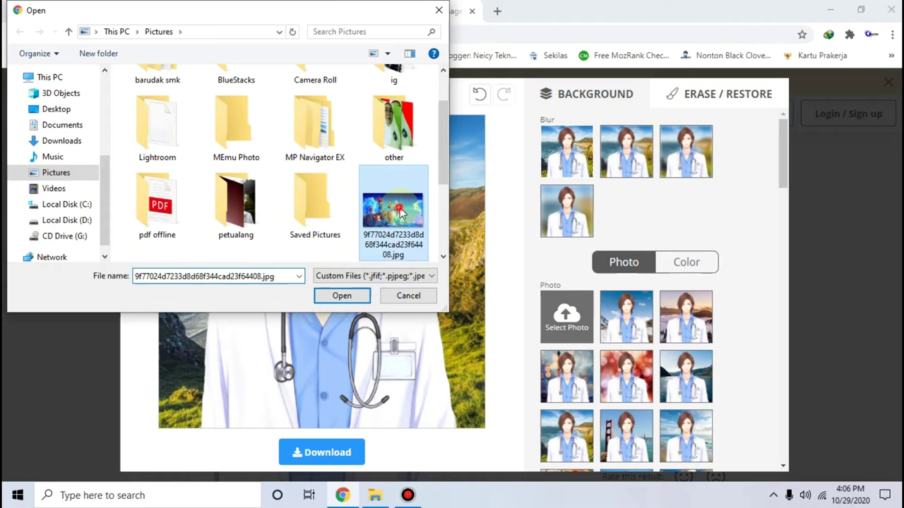
{"action": "left_click", "coordinate": [345, 297]}
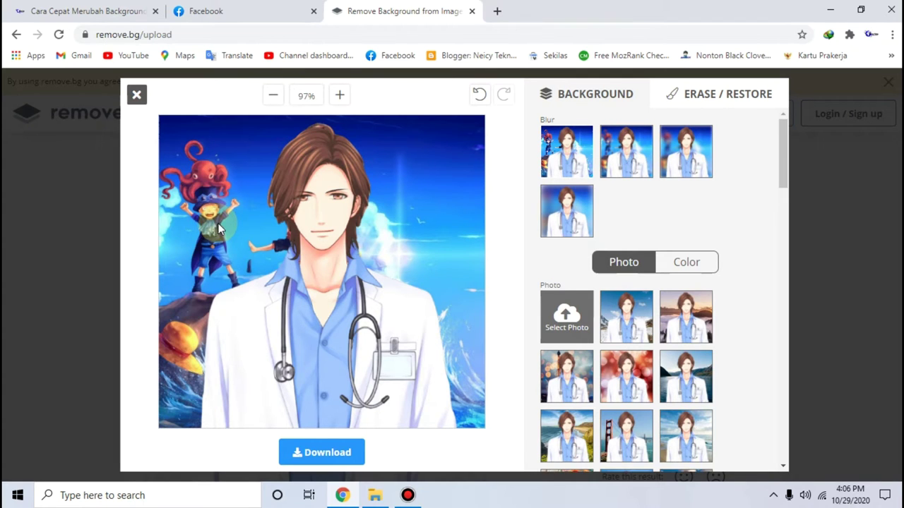
{"action": "left_click", "coordinate": [685, 265]}
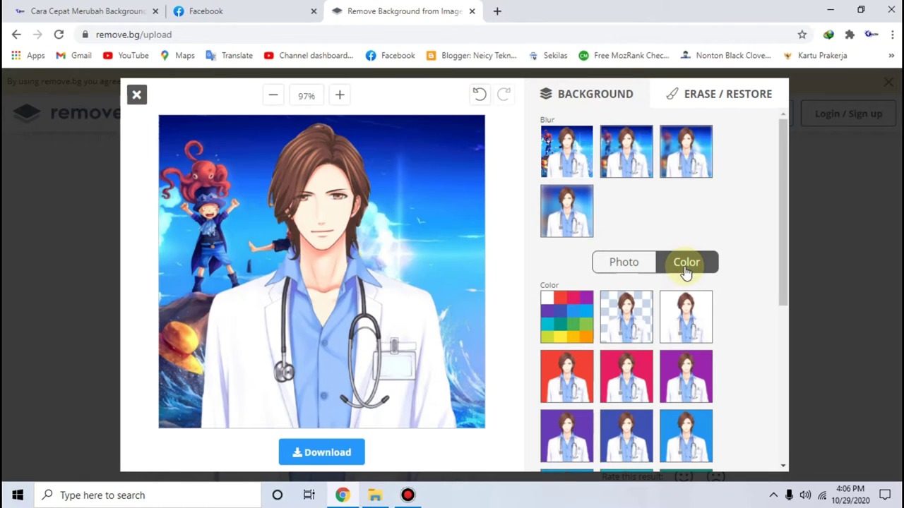
Set a solid red #fb0000 background with the custom colour picker.
{"action": "left_click", "coordinate": [558, 305]}
{"action": "left_click", "coordinate": [489, 141]}
{"action": "left_click", "coordinate": [447, 166]}
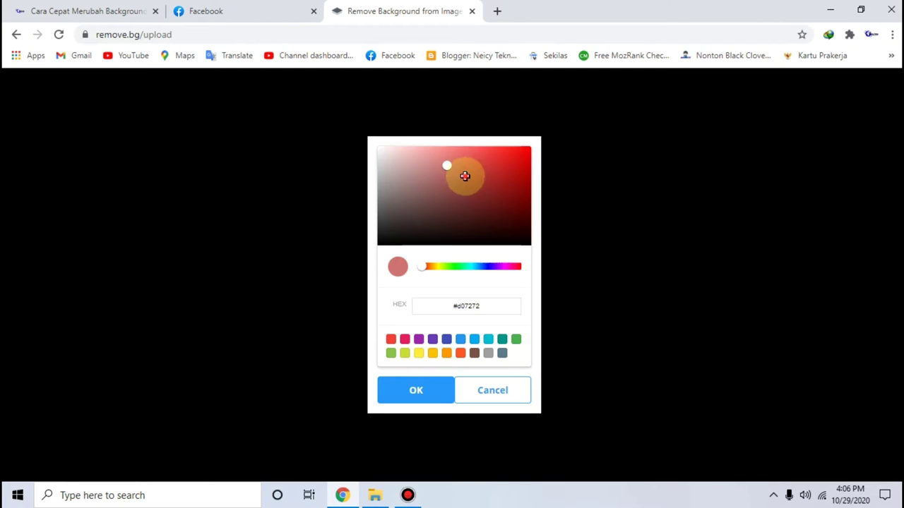
{"action": "left_click_drag", "start_coordinate": [465, 175], "coordinate": [542, 160]}
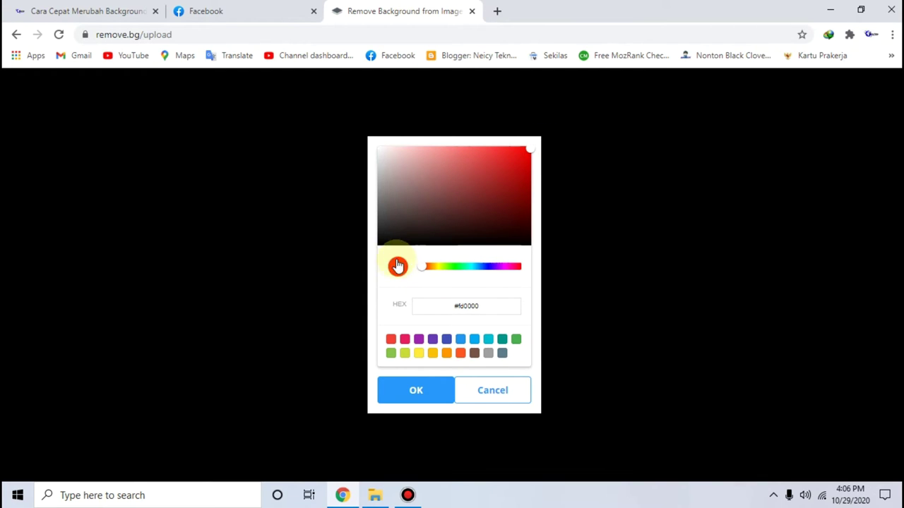
{"action": "left_click", "coordinate": [530, 149]}
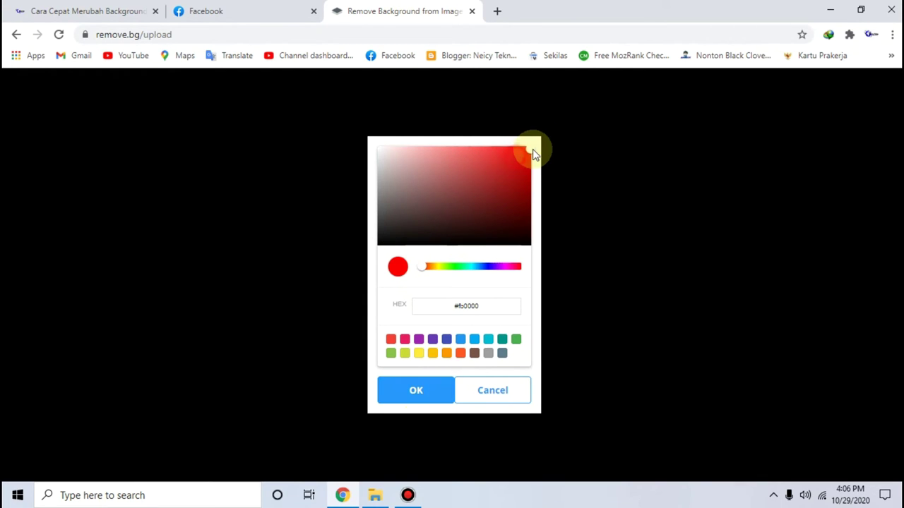
{"action": "left_click", "coordinate": [417, 386]}
{"action": "left_click", "coordinate": [417, 397]}
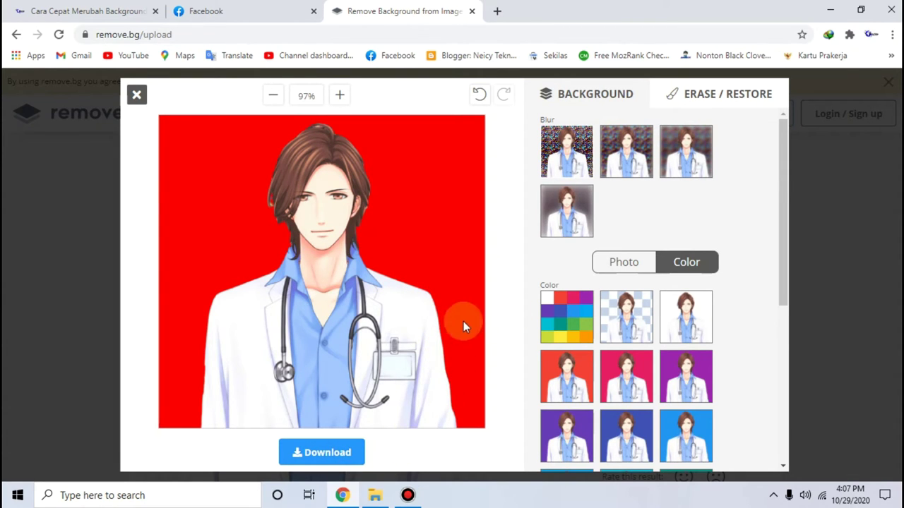
Download the red-background doctor image as a PNG and show it in its folder.
{"action": "left_click", "coordinate": [323, 456]}
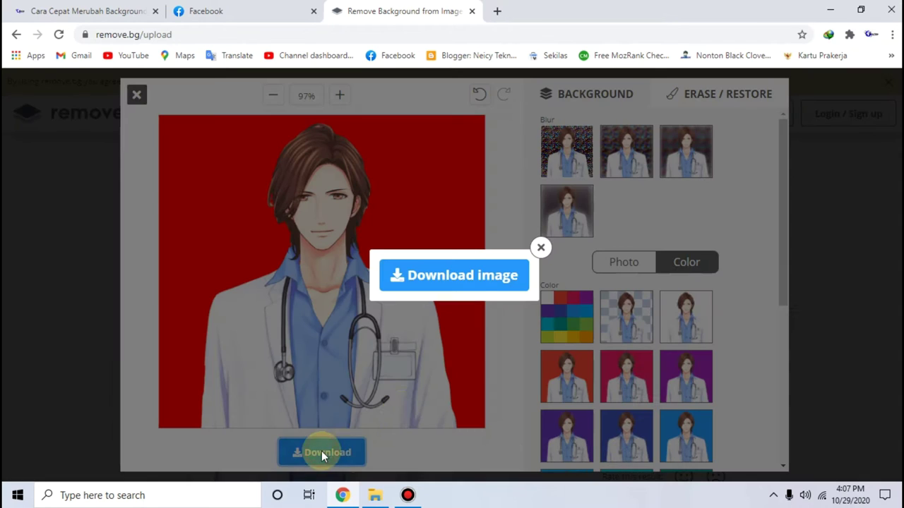
{"action": "left_click", "coordinate": [470, 276]}
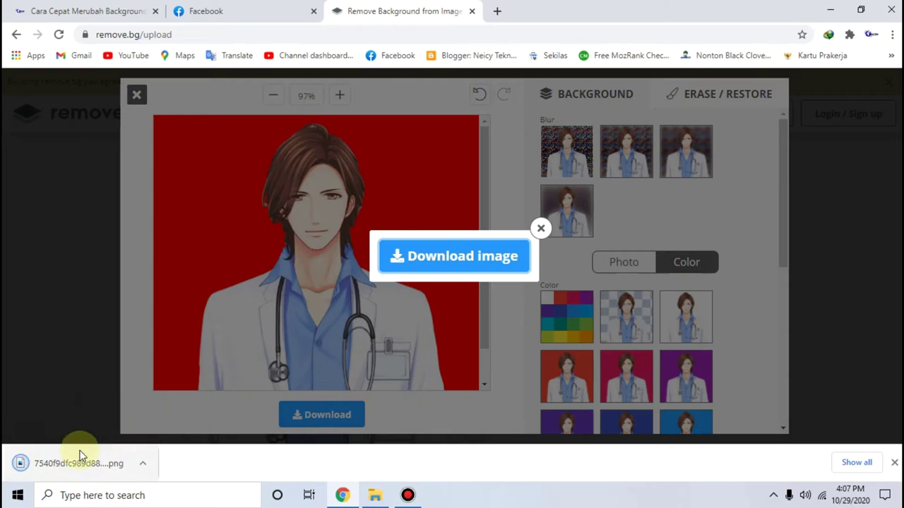
{"action": "left_click", "coordinate": [147, 466]}
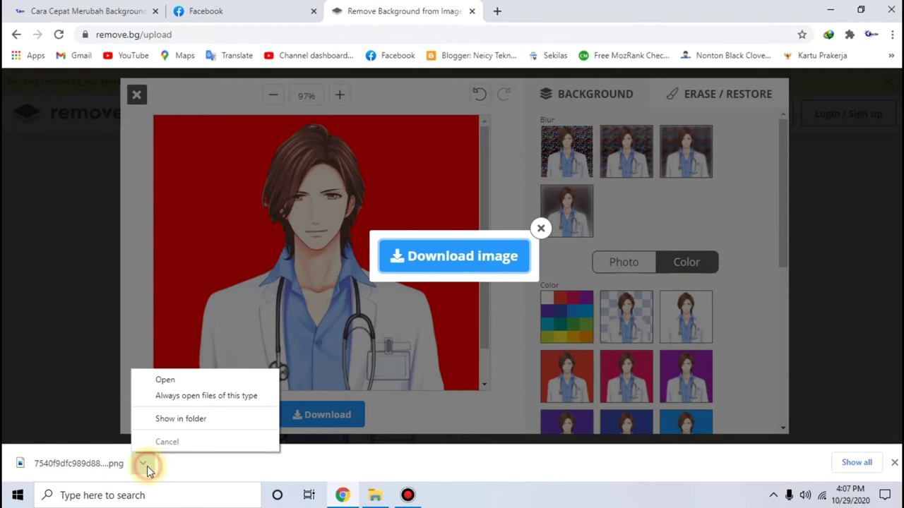
{"action": "left_click", "coordinate": [177, 418]}
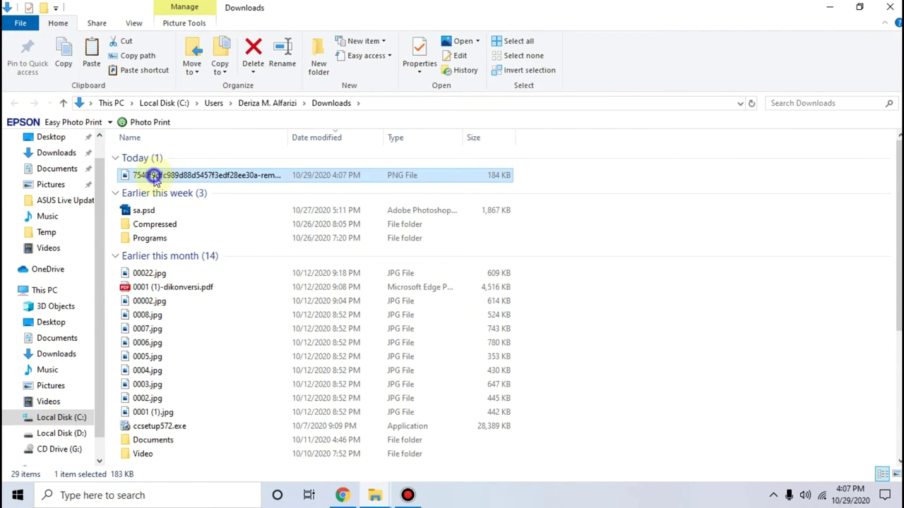
Open 00022.jpg from the Downloads folder in a new Chrome tab.
{"action": "right_click", "coordinate": [155, 180]}
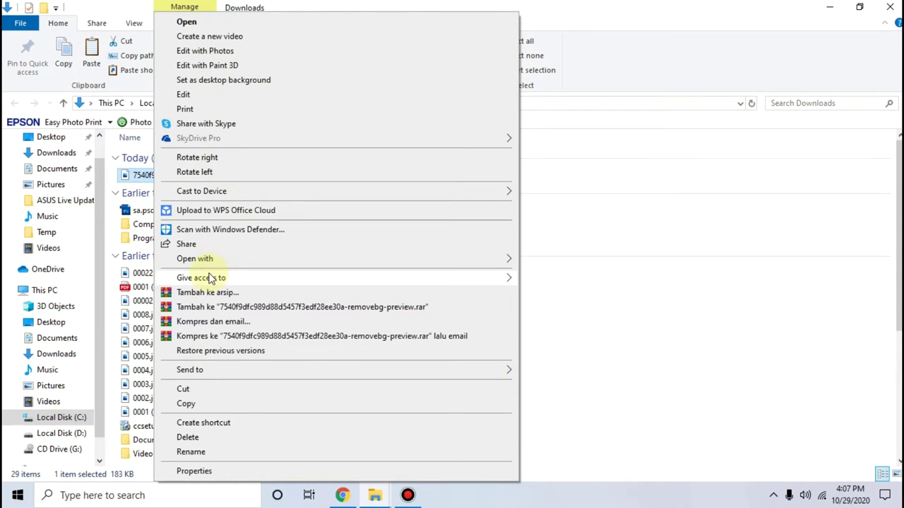
{"action": "left_click", "coordinate": [139, 276]}
{"action": "left_click_drag", "start_coordinate": [139, 276], "coordinate": [519, 13]}
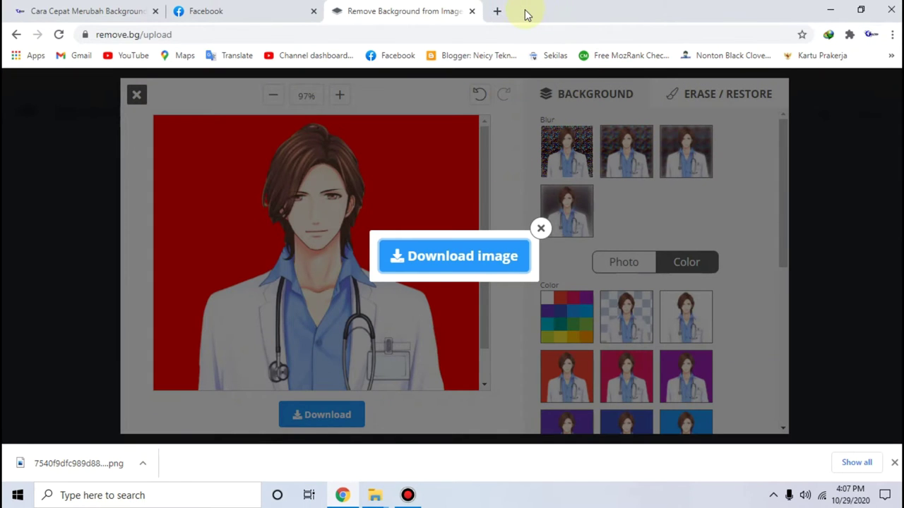
{"action": "left_click_drag", "start_coordinate": [519, 12], "coordinate": [531, 15]}
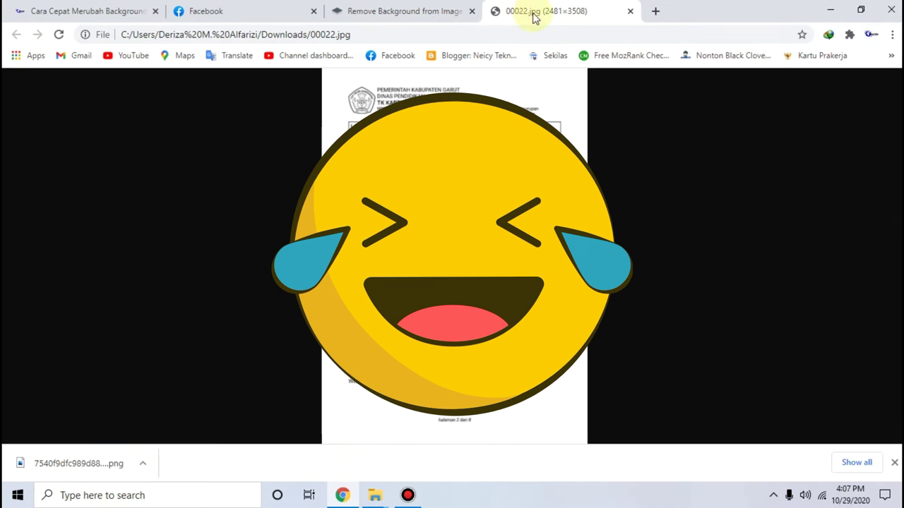
Replace the 00022.jpg tab with the red-background doctor PNG, then return to Downloads.
{"action": "left_click", "coordinate": [630, 12]}
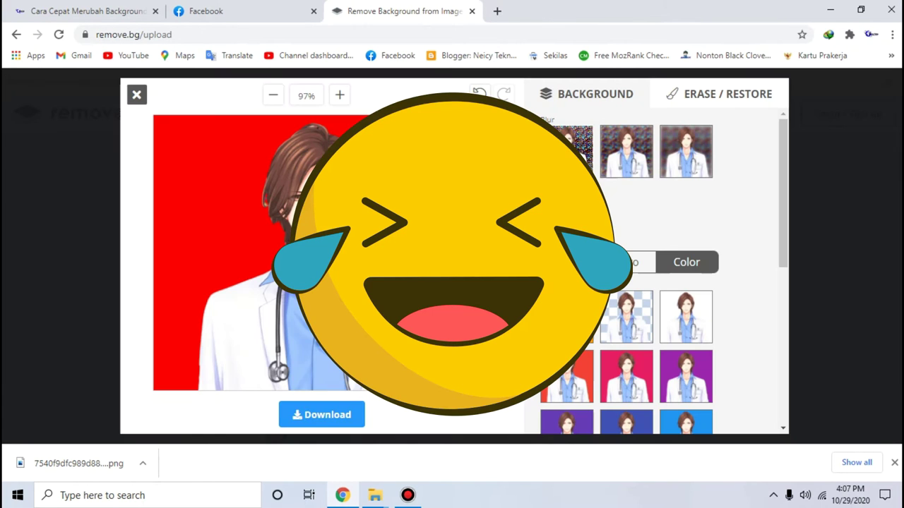
{"action": "mouse_move", "coordinate": [378, 500]}
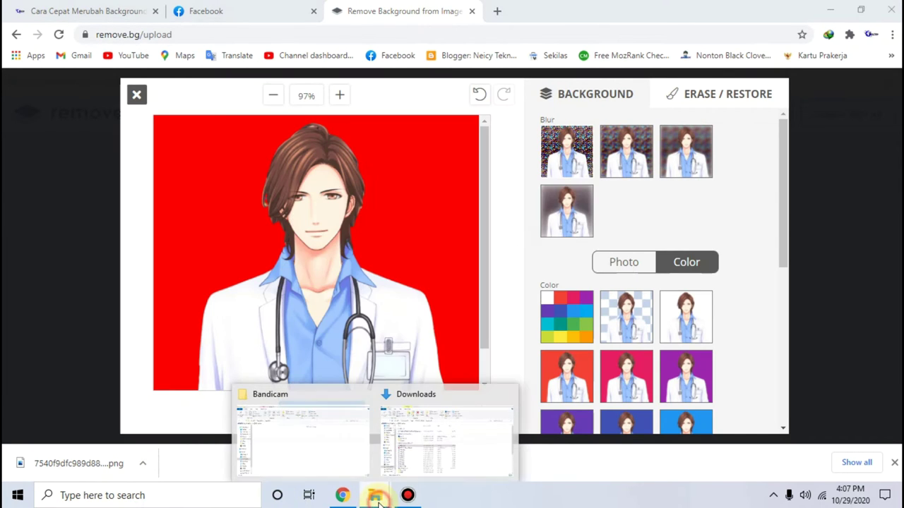
{"action": "left_click", "coordinate": [400, 454]}
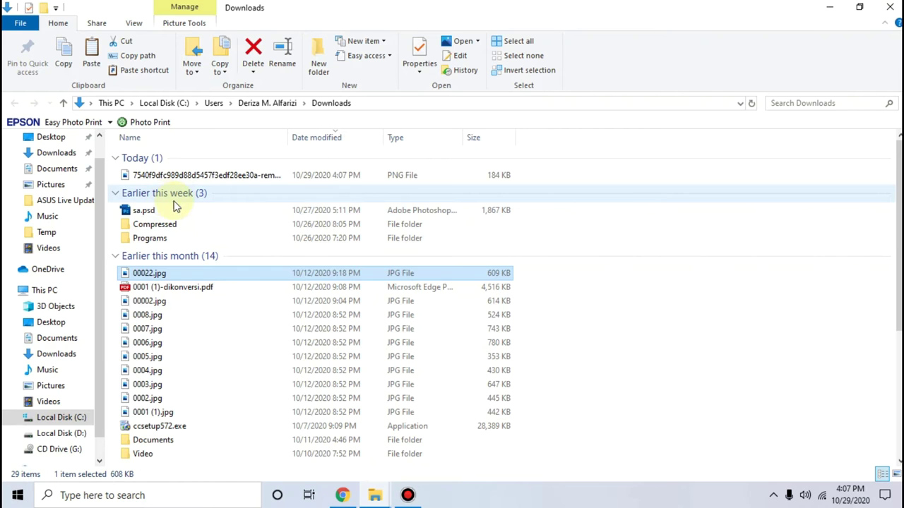
{"action": "left_click", "coordinate": [151, 173]}
{"action": "left_click_drag", "start_coordinate": [150, 178], "coordinate": [346, 497]}
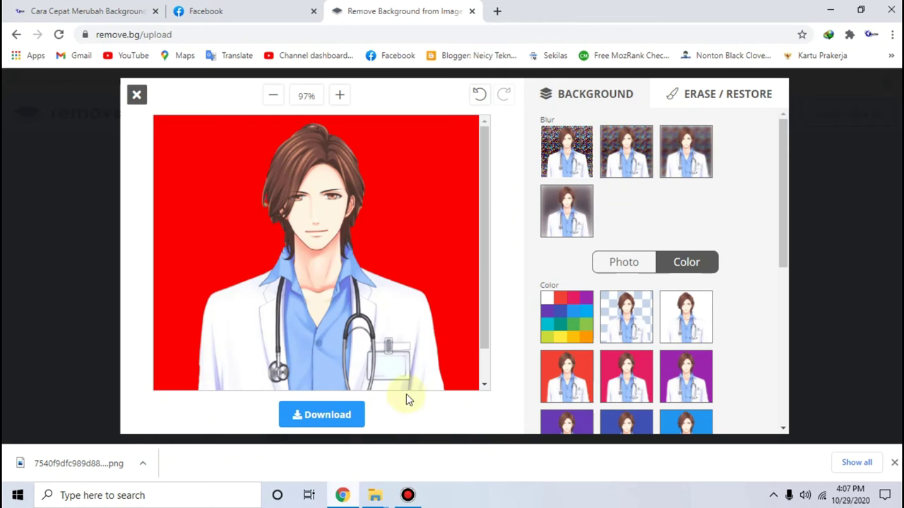
{"action": "left_click_drag", "start_coordinate": [346, 498], "coordinate": [550, 17]}
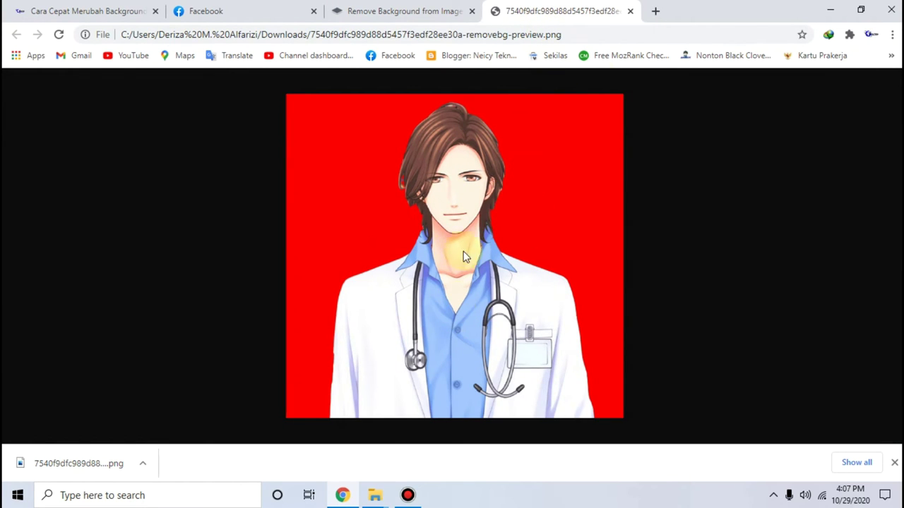
{"action": "mouse_move", "coordinate": [374, 495]}
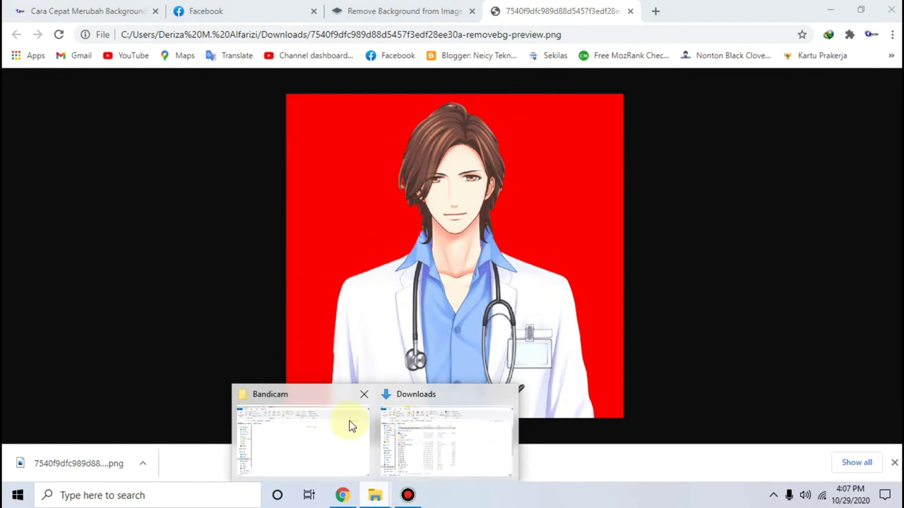
{"action": "left_click", "coordinate": [443, 427]}
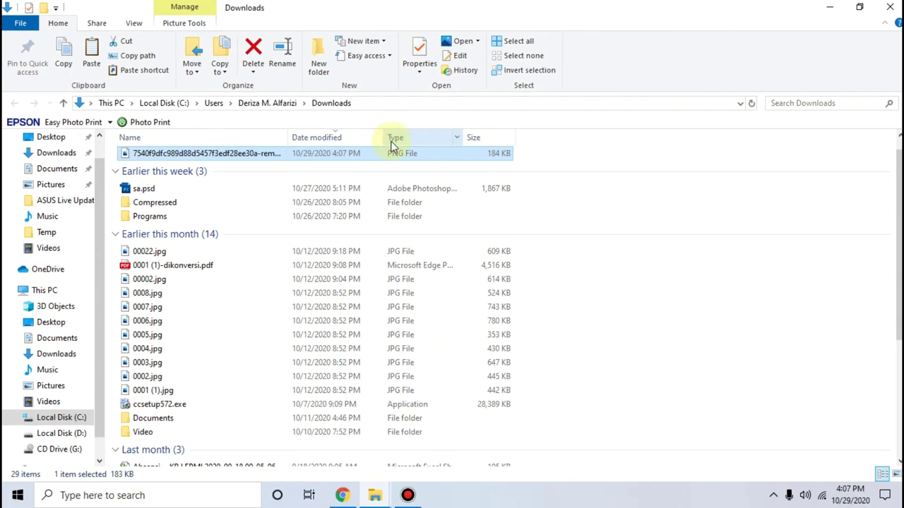
View Downloads as large icons to check the red-background PNG, then return to Chrome.
{"action": "left_click", "coordinate": [895, 474]}
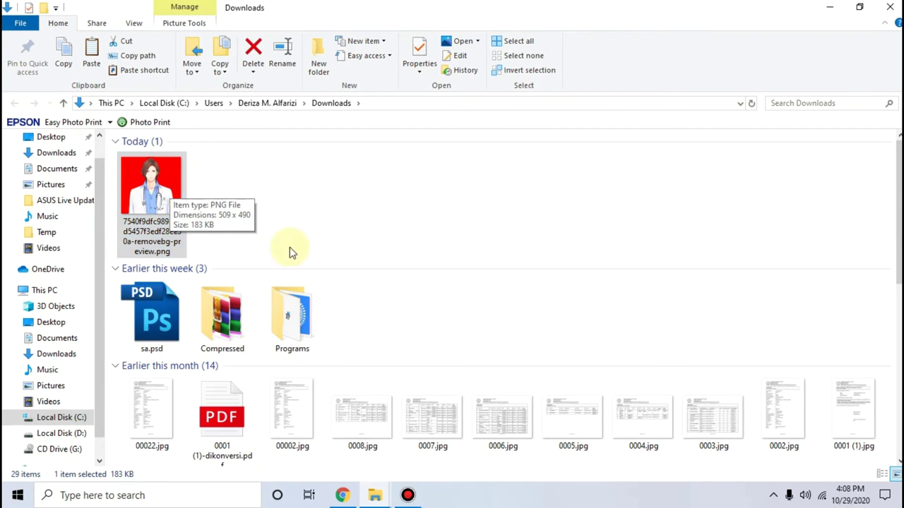
{"action": "left_click", "coordinate": [341, 495]}
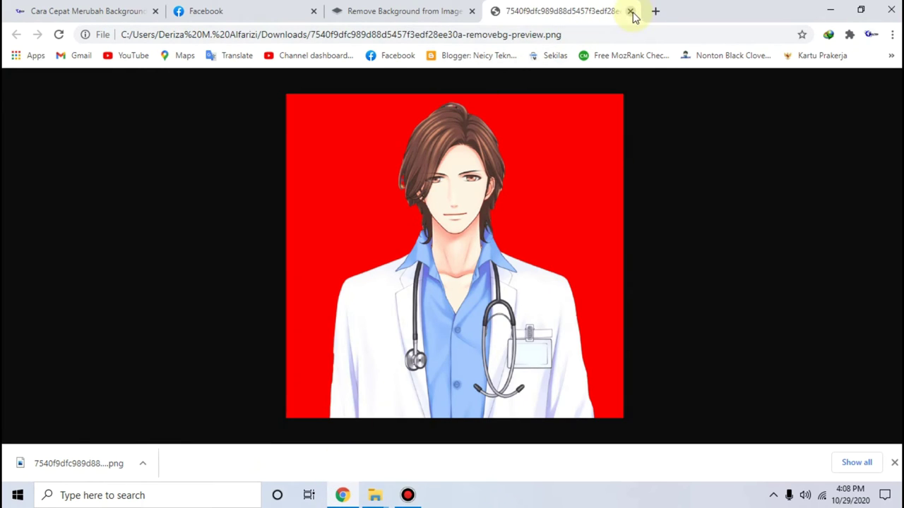
Replace the PNG tab with a Google search for 'convert png to jpg' and open png2jpg.com.
{"action": "left_click", "coordinate": [629, 11]}
{"action": "left_click", "coordinate": [497, 11]}
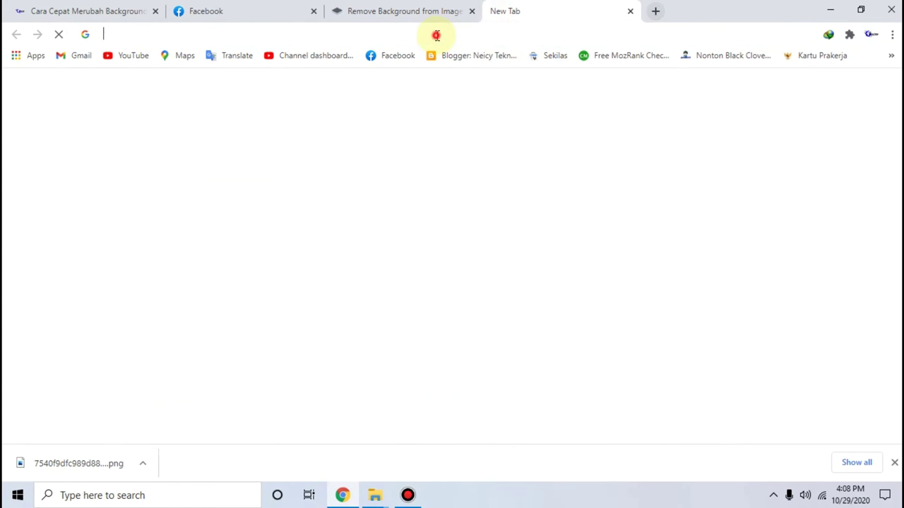
{"action": "type", "text": "convert p"}
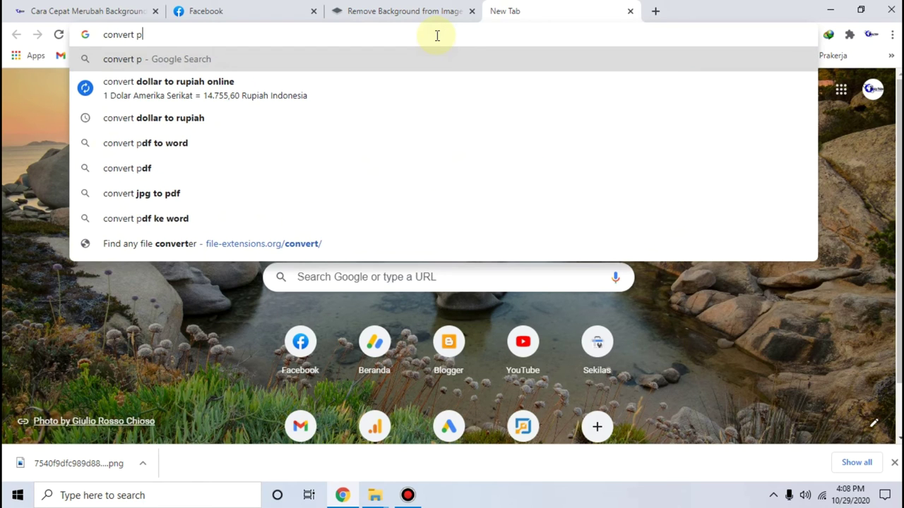
{"action": "type", "text": "ng"}
{"action": "key", "text": "Right"}
{"action": "key", "text": "Return"}
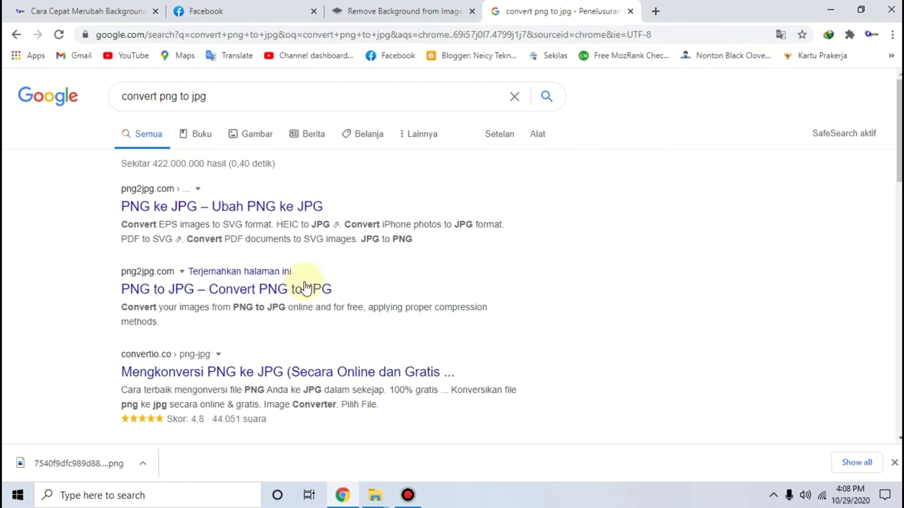
{"action": "left_click", "coordinate": [168, 206]}
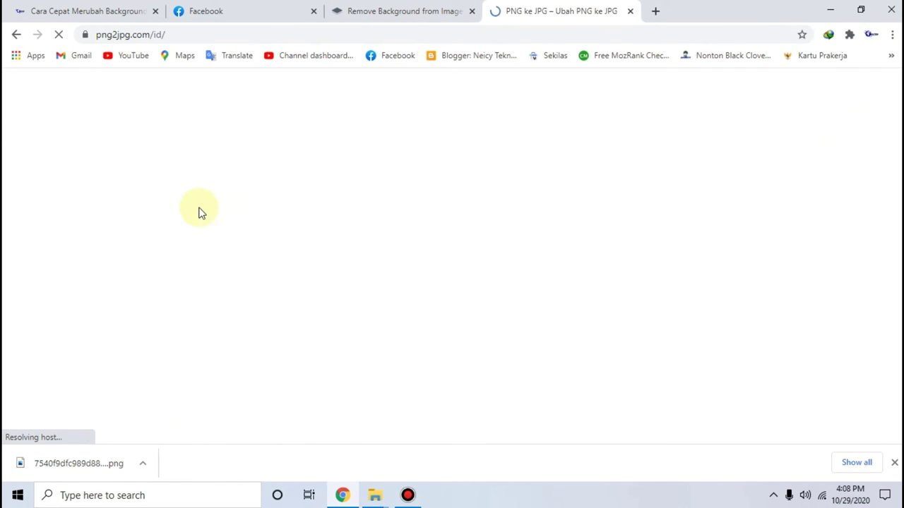
Drag the red-background doctor PNG from Downloads onto png2jpg's upload area.
{"action": "scroll", "coordinate": [313, 282], "scroll_direction": "down", "scroll_amount": 4}
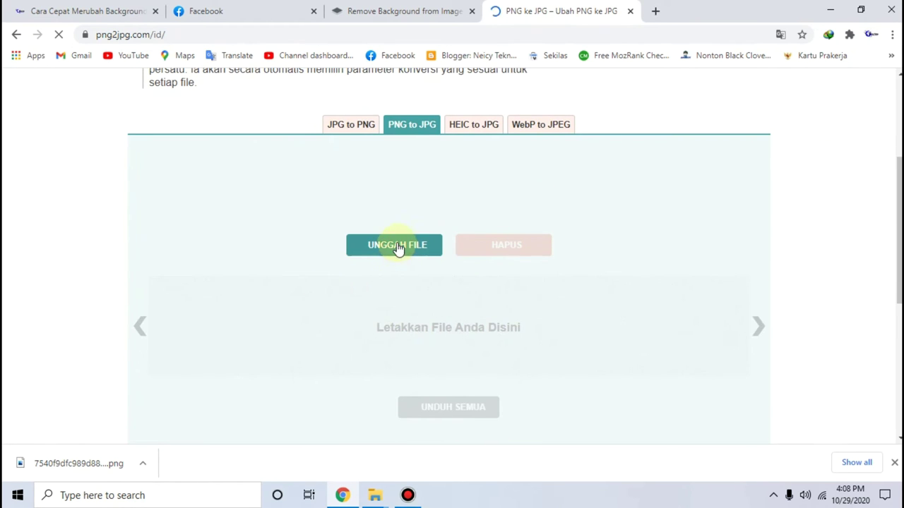
{"action": "left_click", "coordinate": [375, 495]}
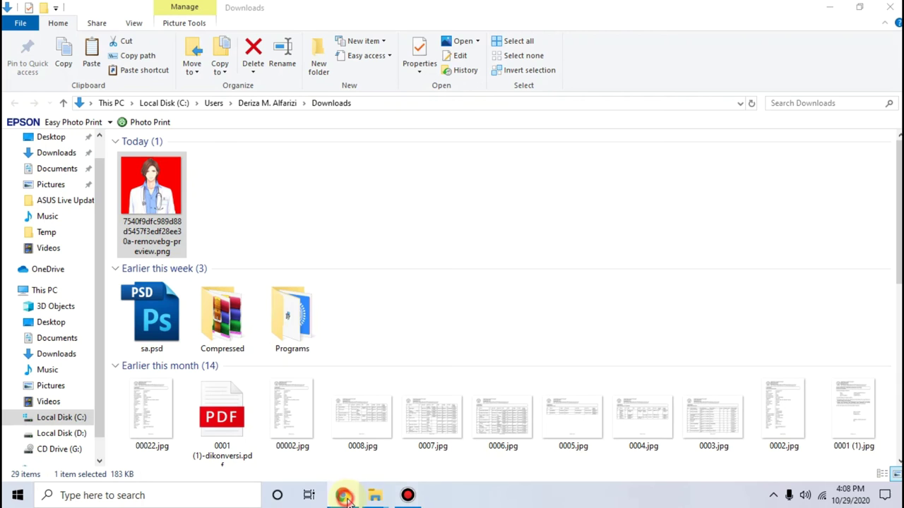
{"action": "left_click", "coordinate": [260, 211]}
{"action": "left_click_drag", "start_coordinate": [149, 203], "coordinate": [385, 494]}
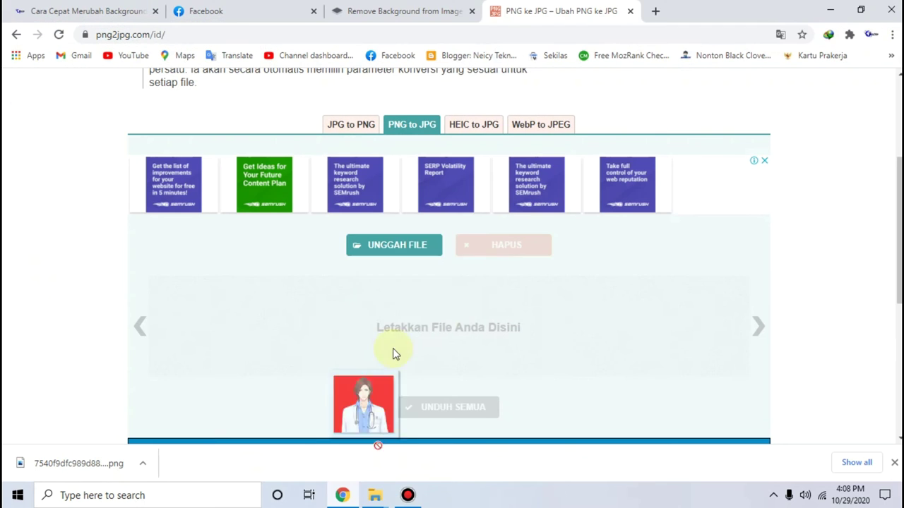
{"action": "left_click_drag", "start_coordinate": [385, 494], "coordinate": [454, 343]}
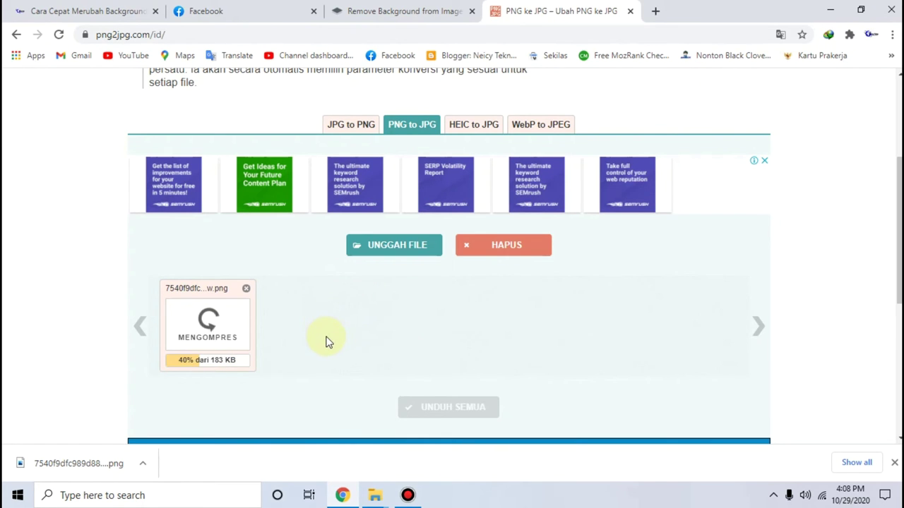
Download all converted JPGs as png2jpg.zip via IDM, then refresh the Downloads folder.
{"action": "left_click", "coordinate": [442, 408]}
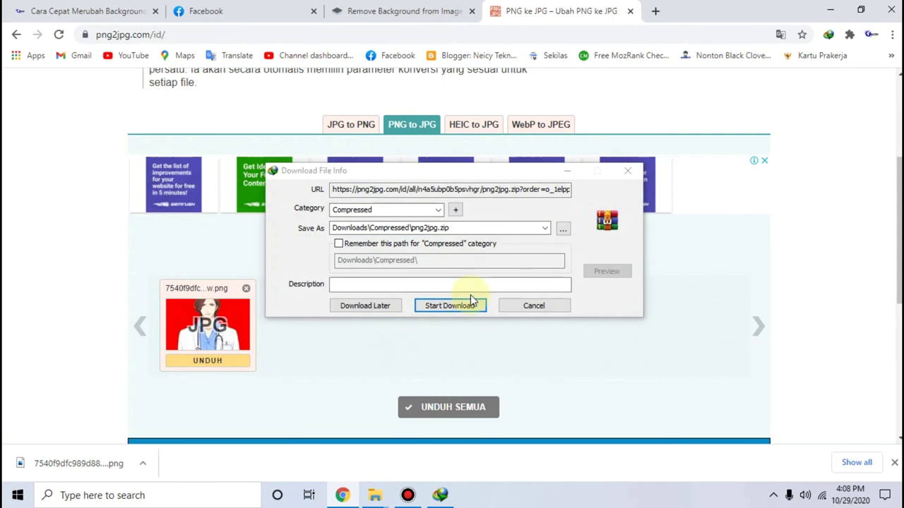
{"action": "left_click", "coordinate": [471, 303]}
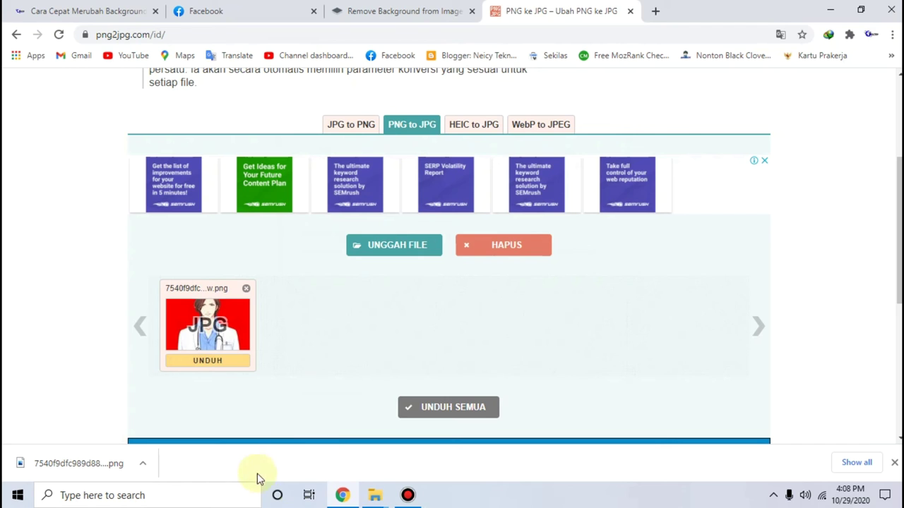
{"action": "mouse_move", "coordinate": [374, 495]}
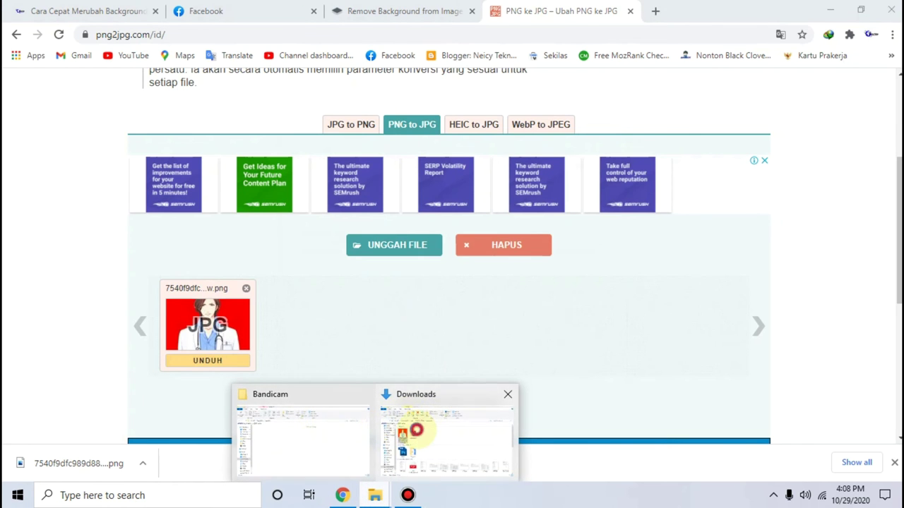
{"action": "left_click", "coordinate": [417, 429]}
{"action": "right_click", "coordinate": [399, 214]}
{"action": "left_click", "coordinate": [432, 266]}
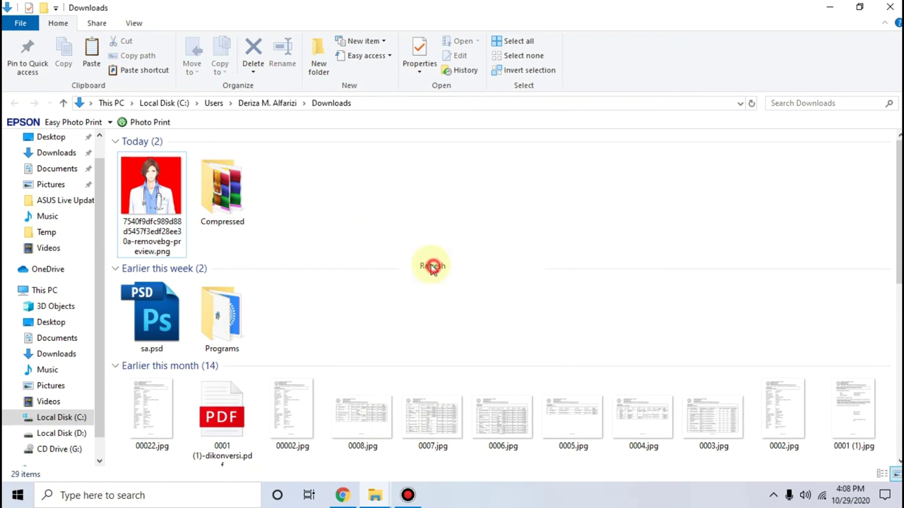
Look inside the Compressed folder in Downloads, then return to Downloads.
{"action": "double_click", "coordinate": [221, 187]}
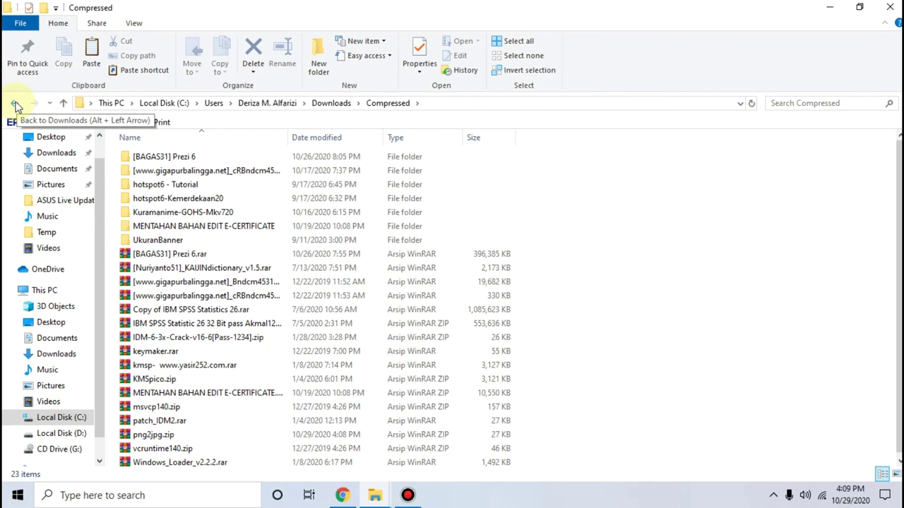
{"action": "left_click", "coordinate": [15, 103]}
{"action": "scroll", "coordinate": [318, 323], "scroll_direction": "down", "scroll_amount": 5}
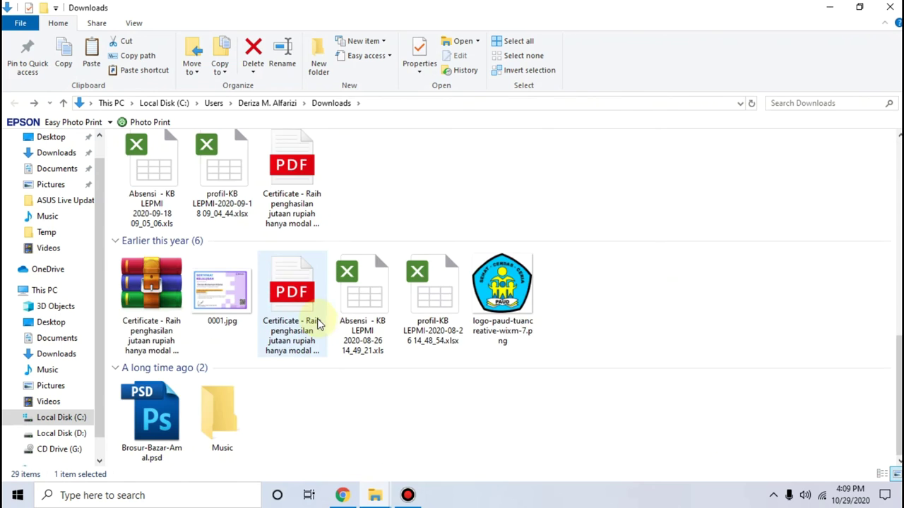
{"action": "scroll", "coordinate": [318, 323], "scroll_direction": "up", "scroll_amount": 5}
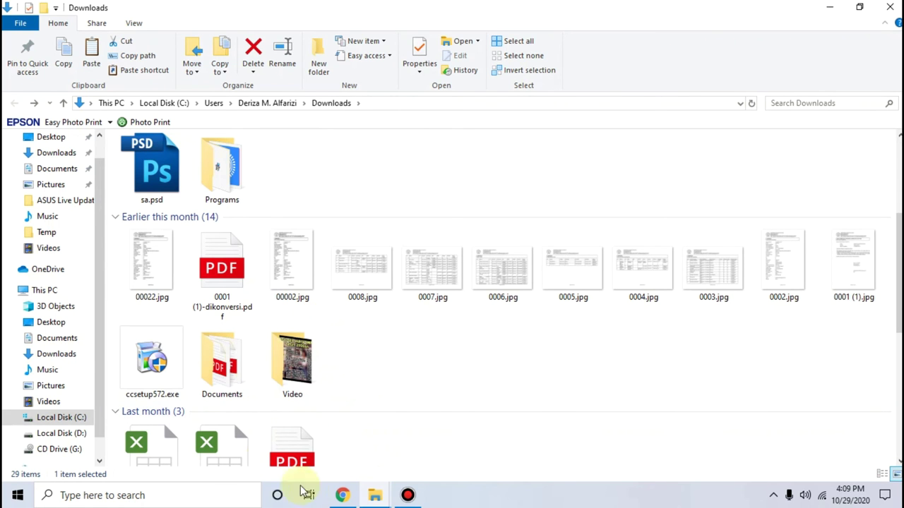
Cancel the duplicate png2jpg.zip download started from the converter page.
{"action": "left_click", "coordinate": [342, 495]}
{"action": "left_click", "coordinate": [452, 408]}
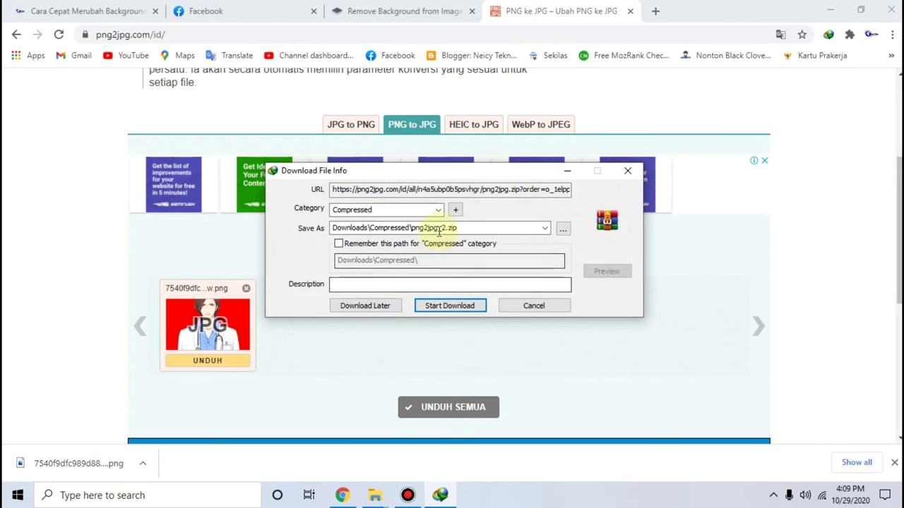
{"action": "left_click", "coordinate": [627, 170]}
Navigate back into Downloads\Compressed and select png2jpg.zip.
{"action": "mouse_move", "coordinate": [375, 495]}
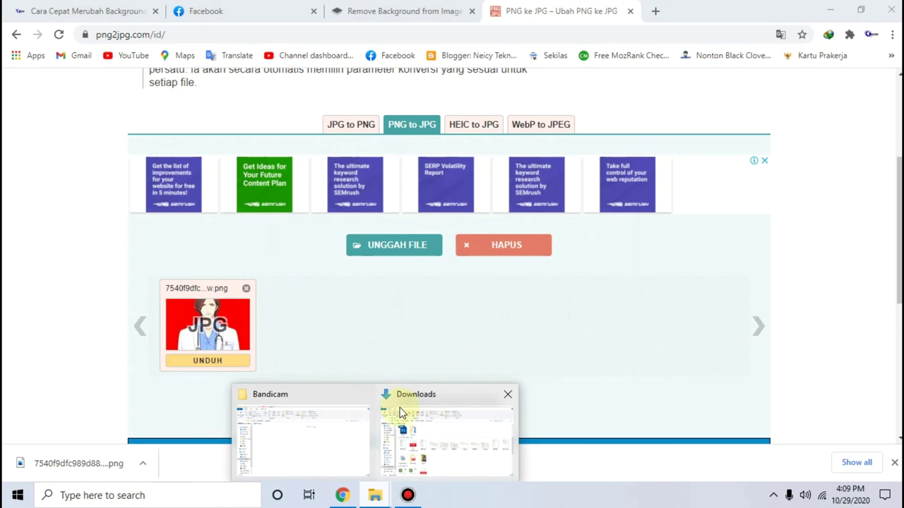
{"action": "left_click", "coordinate": [401, 413]}
{"action": "left_click", "coordinate": [217, 189]}
{"action": "double_click", "coordinate": [217, 189]}
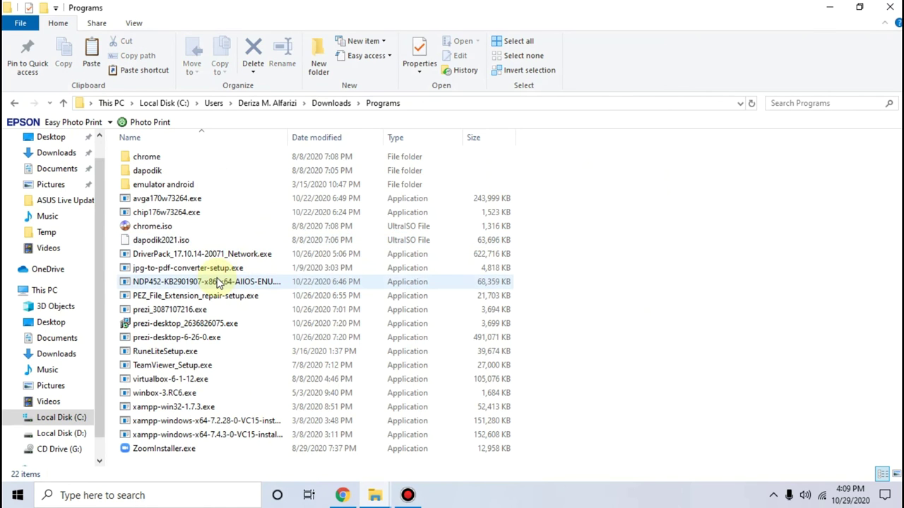
{"action": "left_click", "coordinate": [326, 105]}
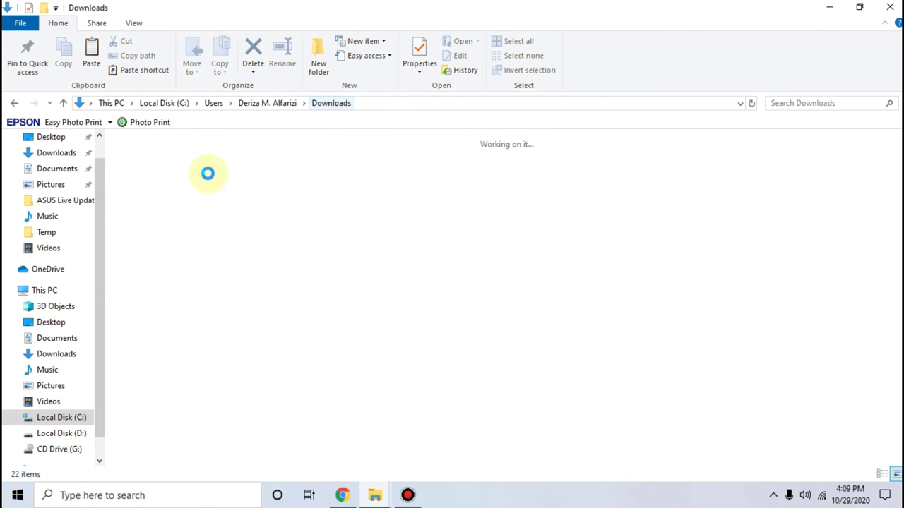
{"action": "left_click", "coordinate": [225, 185]}
{"action": "double_click", "coordinate": [233, 187]}
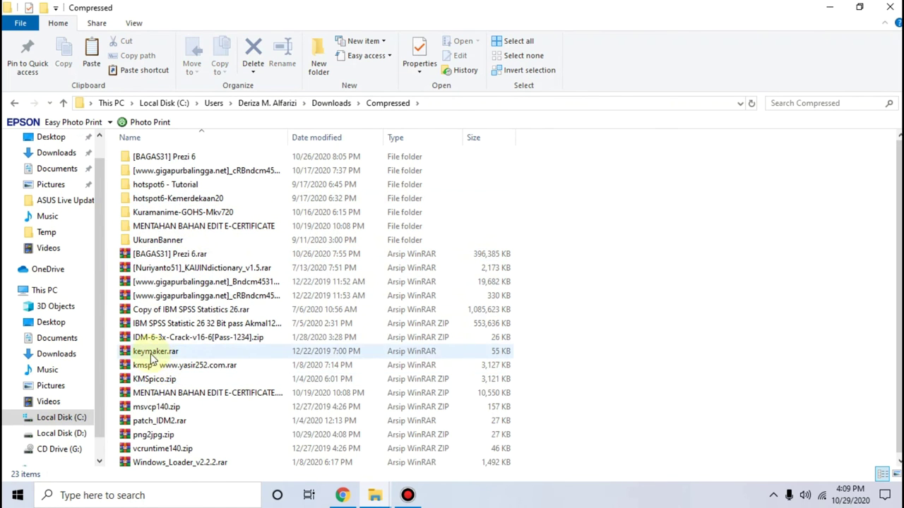
{"action": "left_click", "coordinate": [142, 435]}
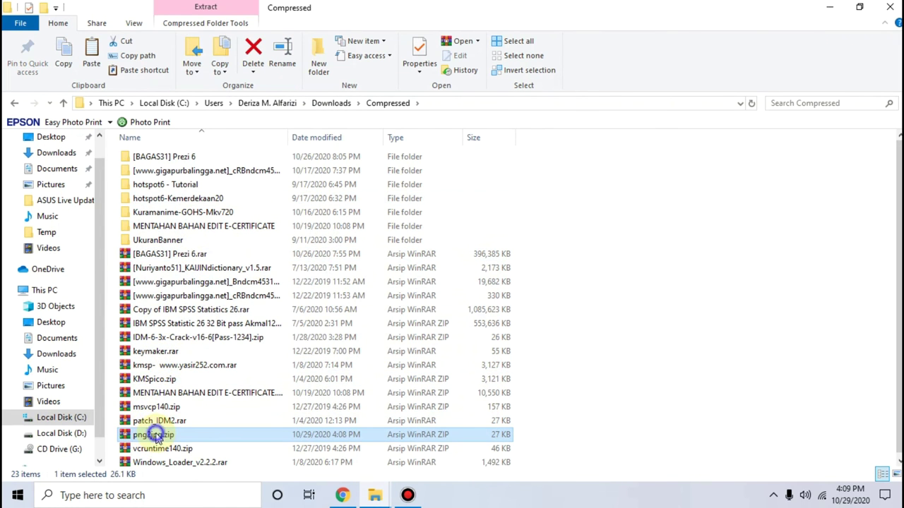
Extract png2jpg.zip into a png2jpg folder with 'Ekstrak ke png2jpg\' and open that folder.
{"action": "right_click", "coordinate": [157, 438]}
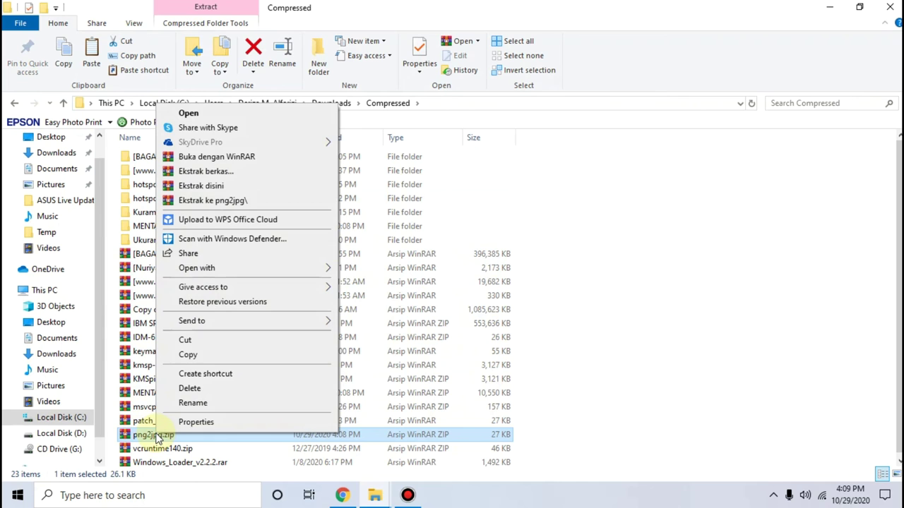
{"action": "left_click", "coordinate": [210, 170]}
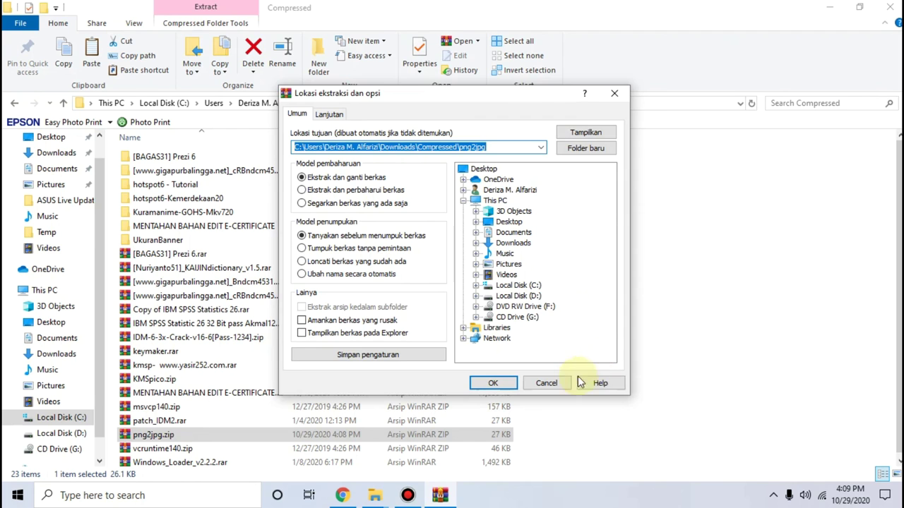
{"action": "left_click", "coordinate": [546, 382]}
{"action": "right_click", "coordinate": [140, 434]}
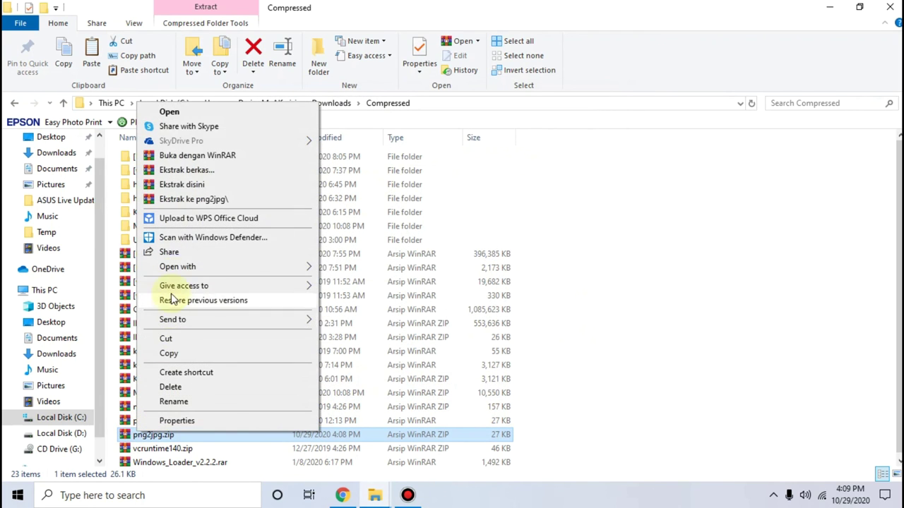
{"action": "left_click", "coordinate": [192, 200]}
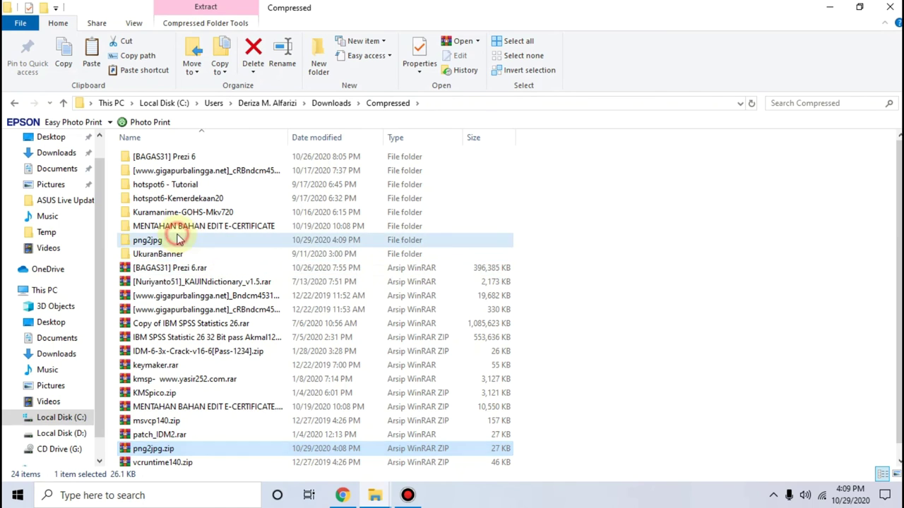
{"action": "double_click", "coordinate": [177, 239]}
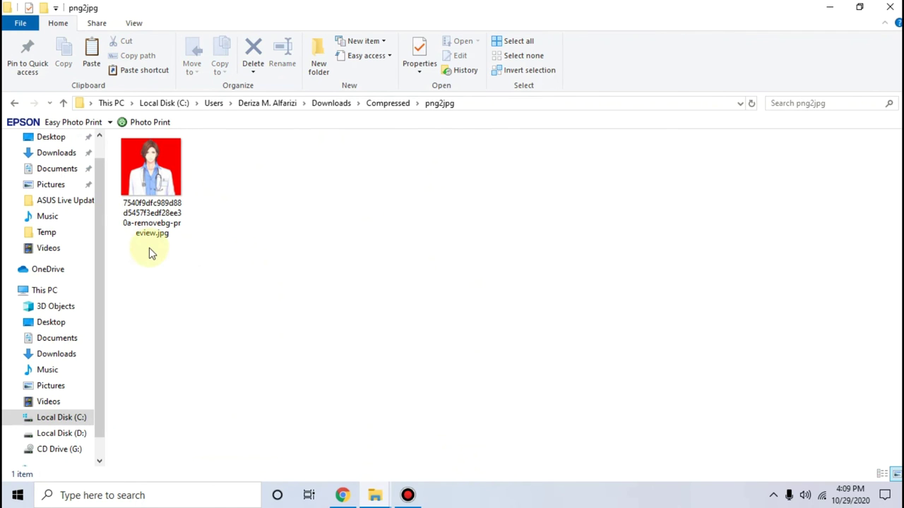
Open the converted doctor JPG in a new Chrome tab, then return to the Neicy Tekno article.
{"action": "left_click", "coordinate": [167, 230]}
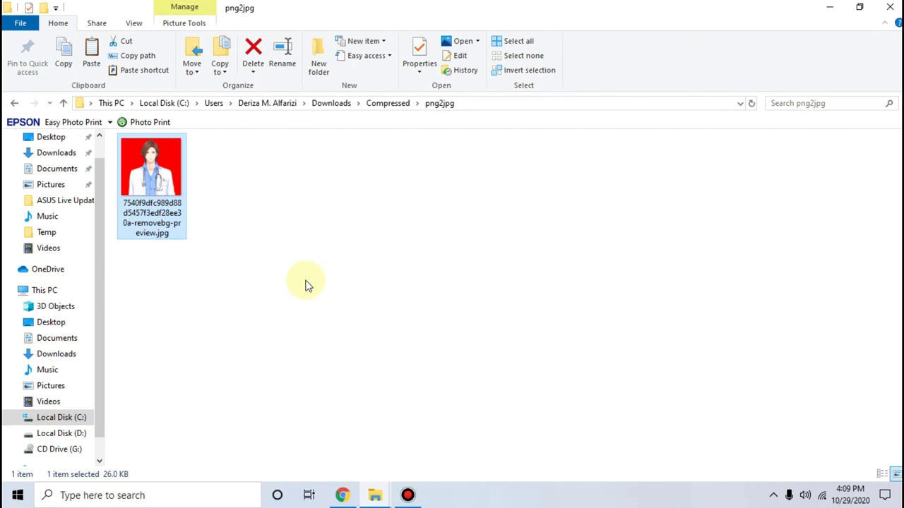
{"action": "mouse_move", "coordinate": [148, 182]}
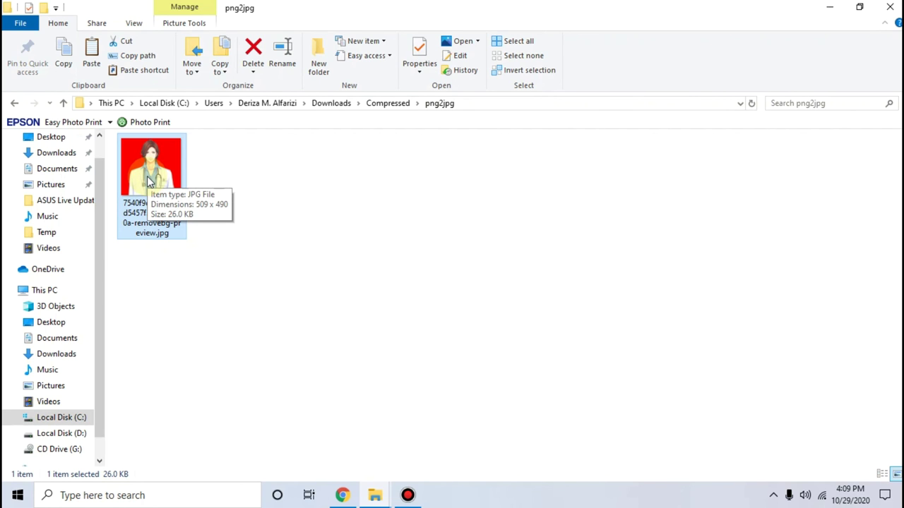
{"action": "left_click", "coordinate": [359, 298]}
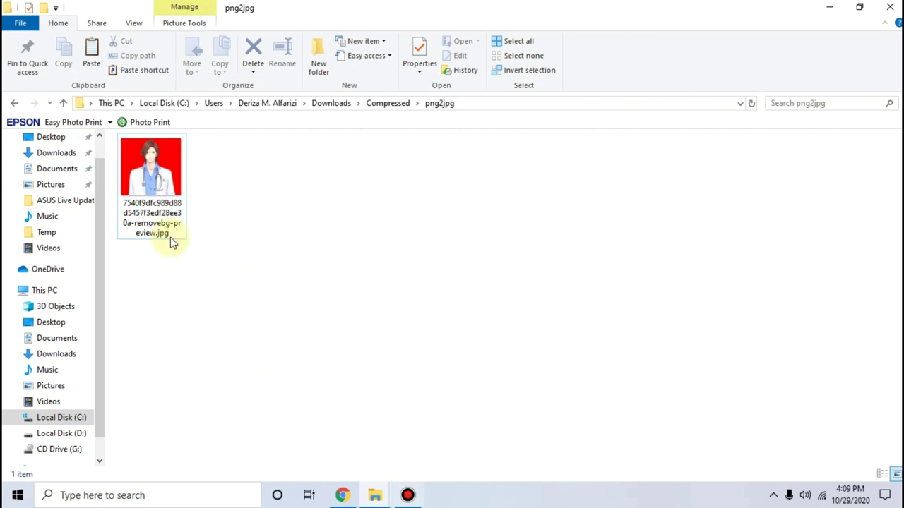
{"action": "left_click_drag", "start_coordinate": [155, 173], "coordinate": [579, 129]}
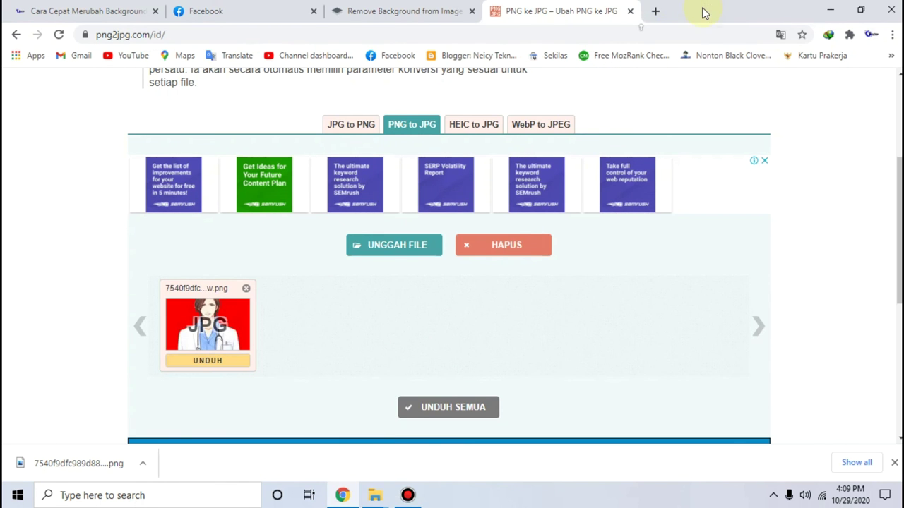
{"action": "left_click_drag", "start_coordinate": [580, 128], "coordinate": [702, 10]}
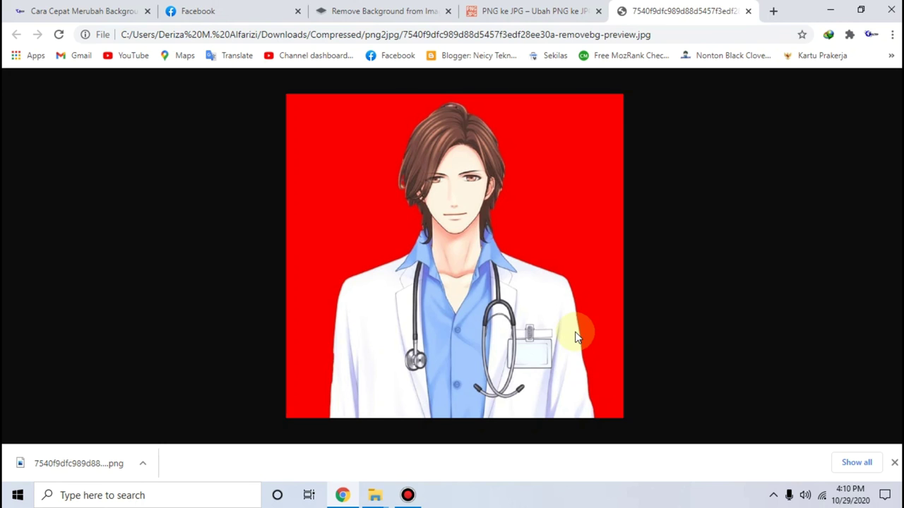
{"action": "left_click", "coordinate": [32, 10]}
{"action": "scroll", "coordinate": [464, 232], "scroll_direction": "down", "scroll_amount": 4}
{"action": "scroll", "coordinate": [464, 232], "scroll_direction": "down", "scroll_amount": 2}
{"action": "scroll", "coordinate": [464, 232], "scroll_direction": "down", "scroll_amount": 4}
{"action": "scroll", "coordinate": [466, 231], "scroll_direction": "up", "scroll_amount": 6}
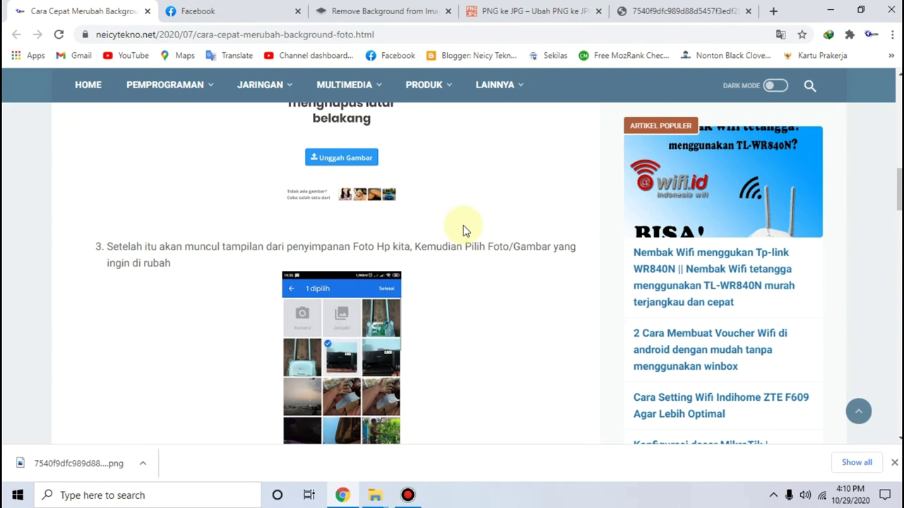
{"action": "scroll", "coordinate": [464, 231], "scroll_direction": "up", "scroll_amount": 2}
{"action": "scroll", "coordinate": [172, 145], "scroll_direction": "up", "scroll_amount": 1}
{"action": "scroll", "coordinate": [162, 156], "scroll_direction": "up", "scroll_amount": 4}
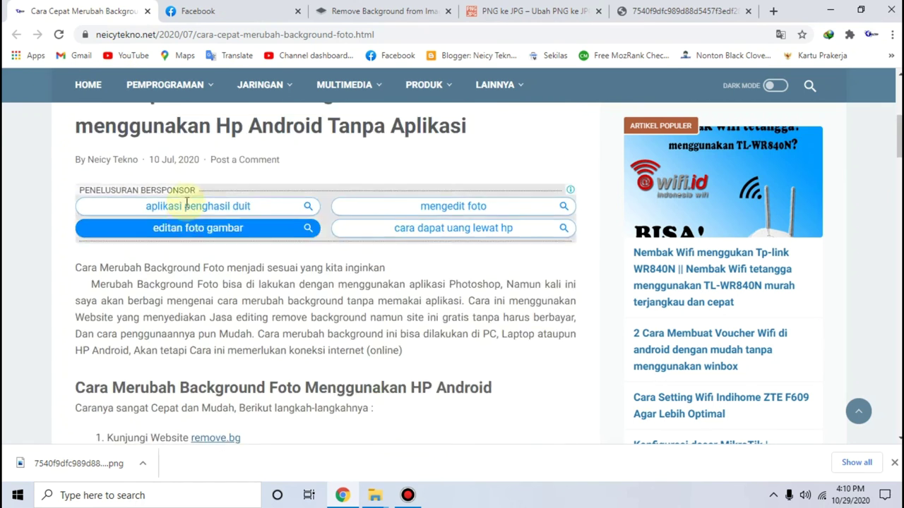
{"action": "scroll", "coordinate": [149, 174], "scroll_direction": "up", "scroll_amount": 4}
{"action": "scroll", "coordinate": [125, 89], "scroll_direction": "up", "scroll_amount": 2}
{"action": "scroll", "coordinate": [238, 154], "scroll_direction": "down", "scroll_amount": 3}
{"action": "scroll", "coordinate": [282, 207], "scroll_direction": "down", "scroll_amount": 2}
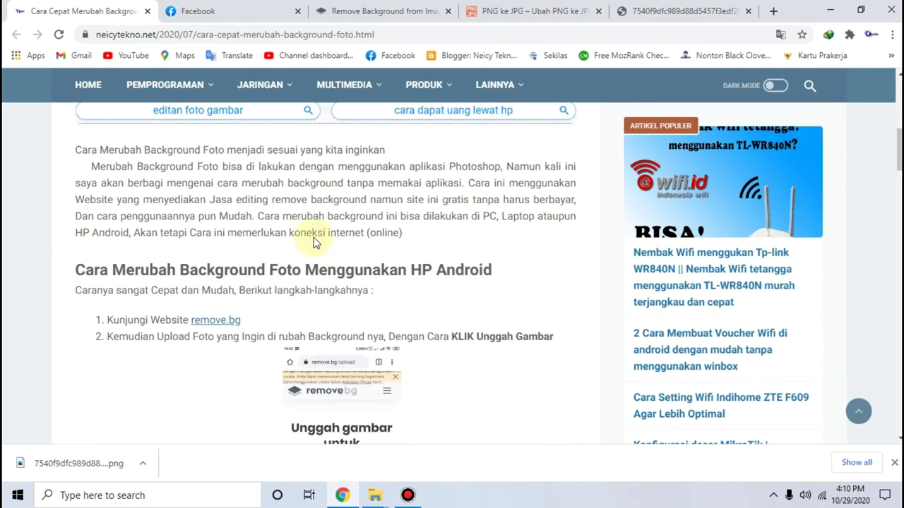
{"action": "scroll", "coordinate": [394, 306], "scroll_direction": "down", "scroll_amount": 1}
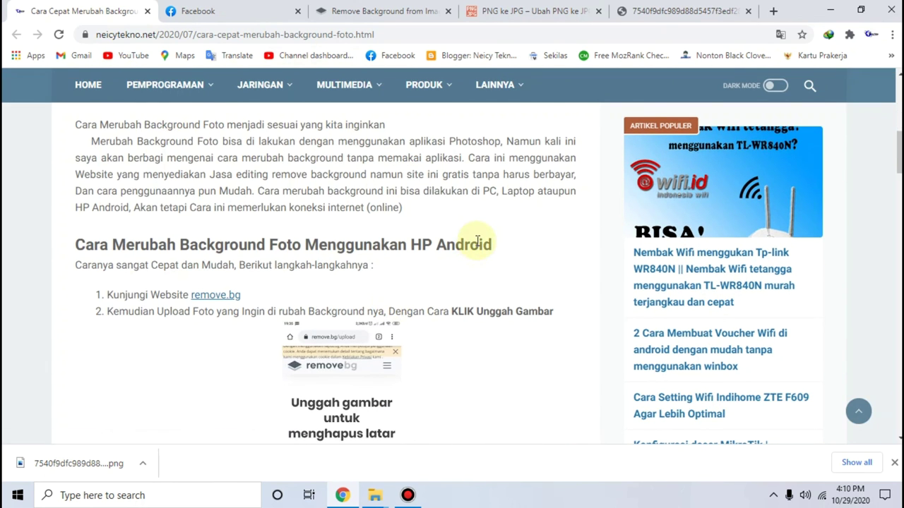